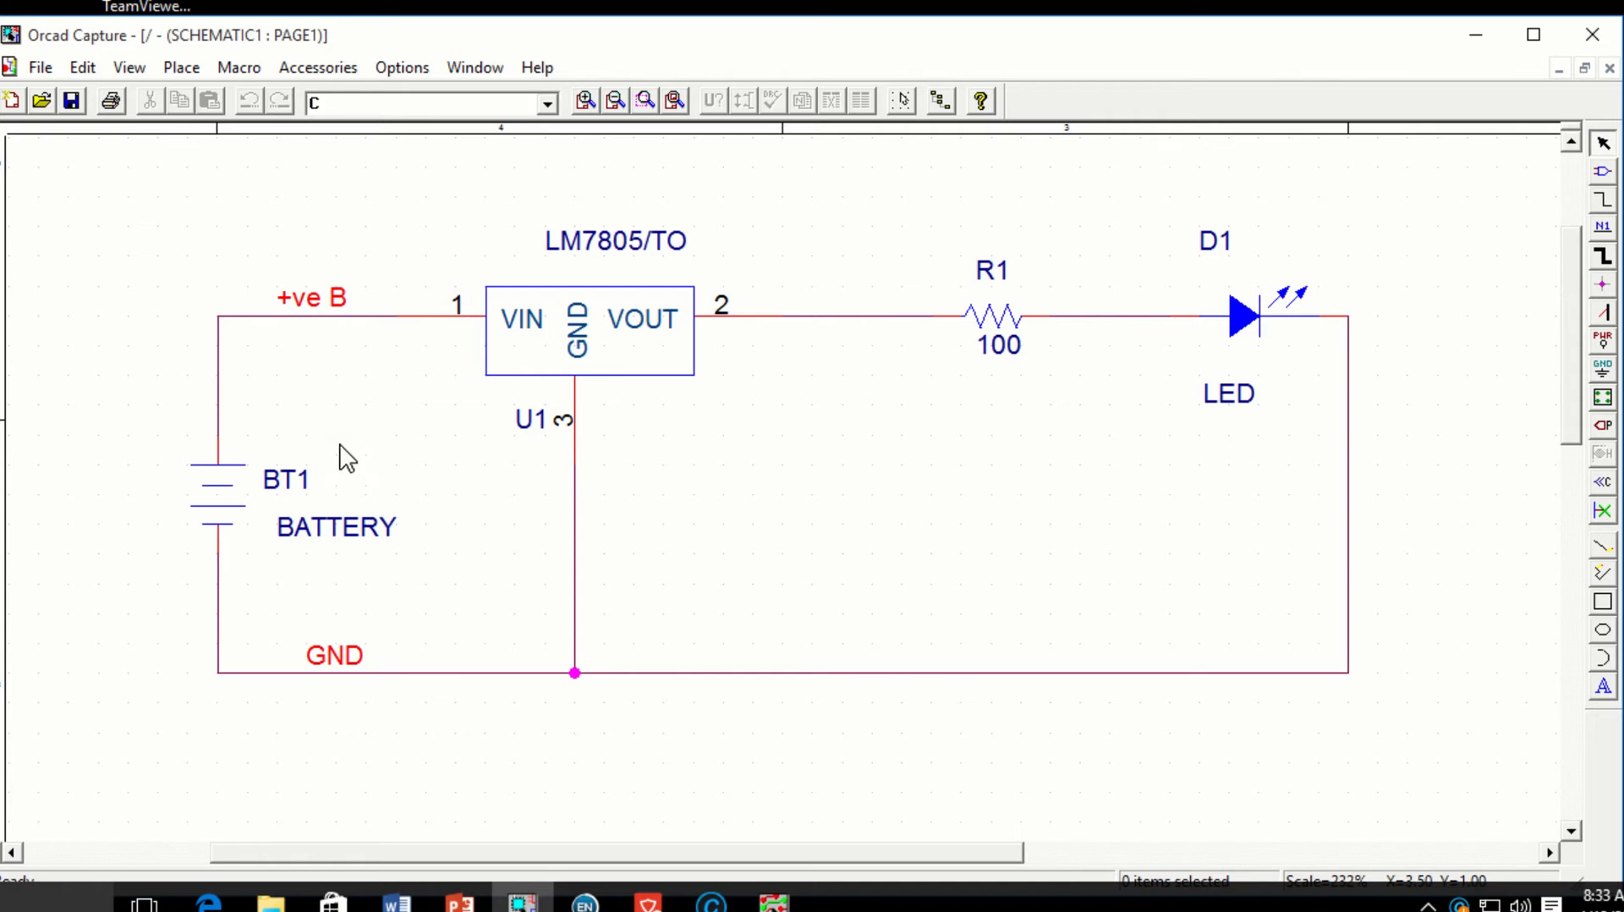
Step: Select the BT1, D1, R1 and U1 parts and open them in the Property Editor
{"action": "left_click", "coordinate": [210, 520]}
{"action": "left_click", "coordinate": [569, 350]}
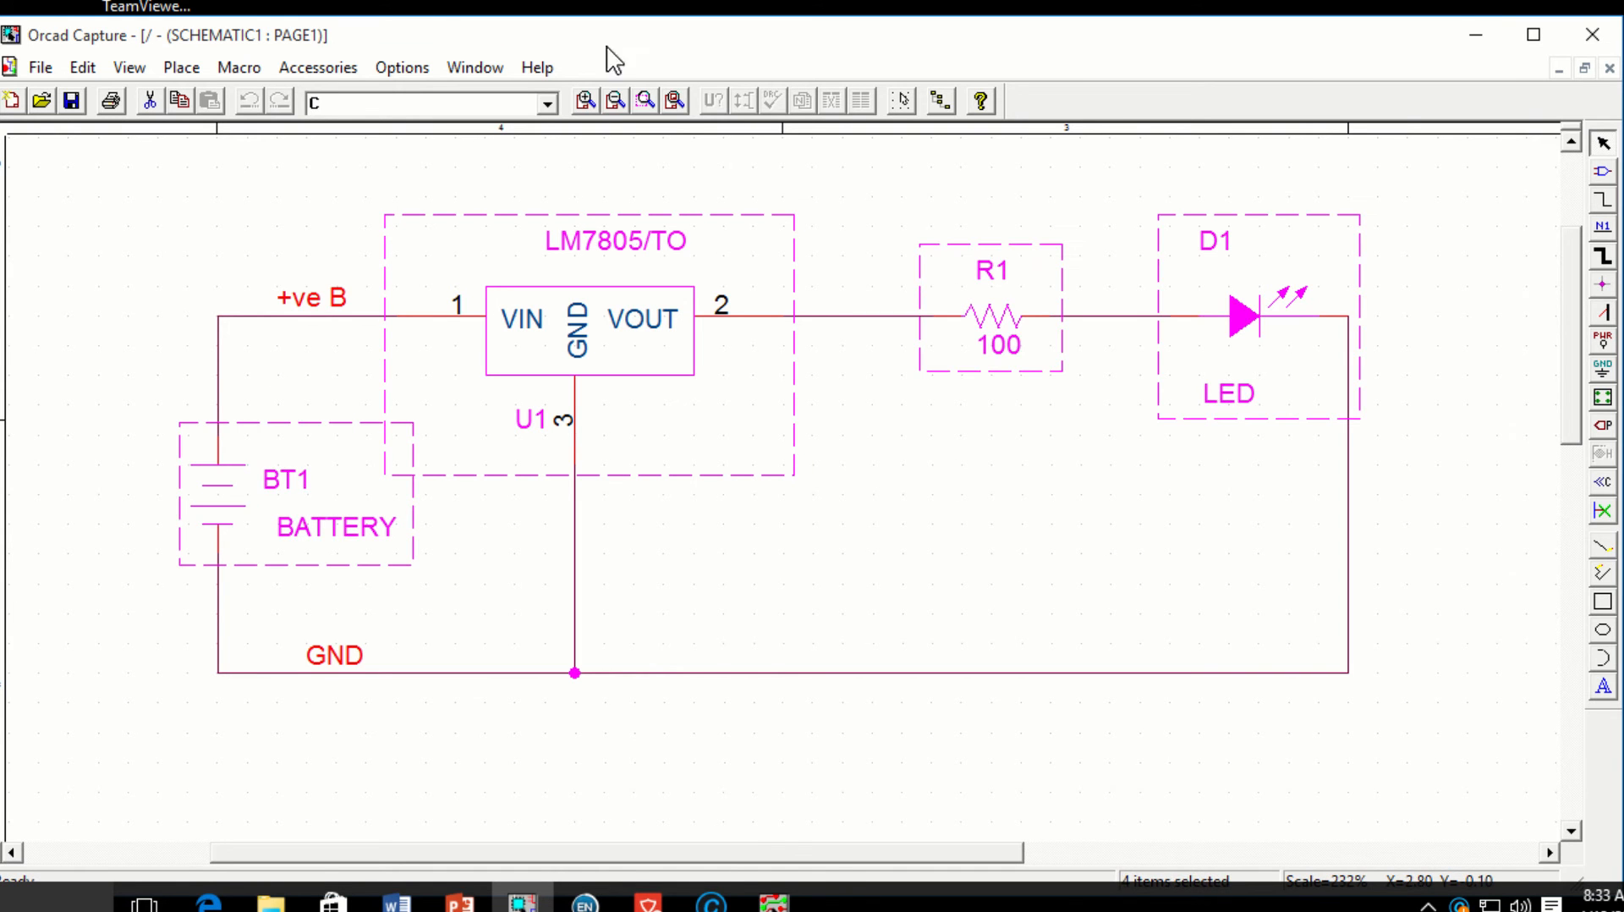
{"action": "right_click", "coordinate": [646, 217]}
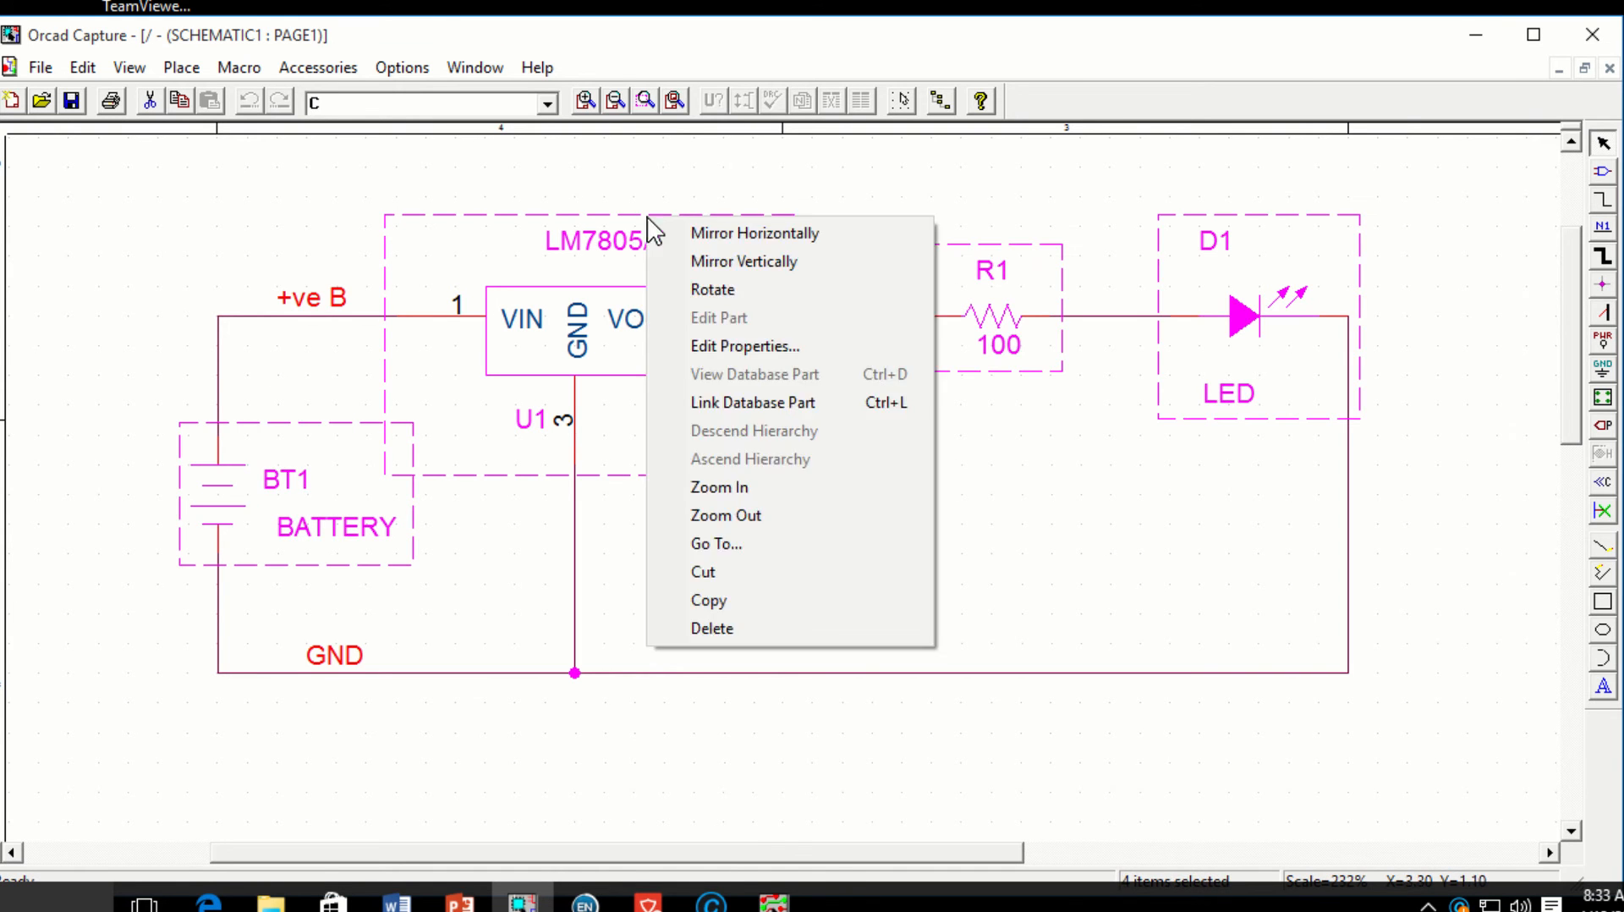
{"action": "left_click", "coordinate": [764, 346]}
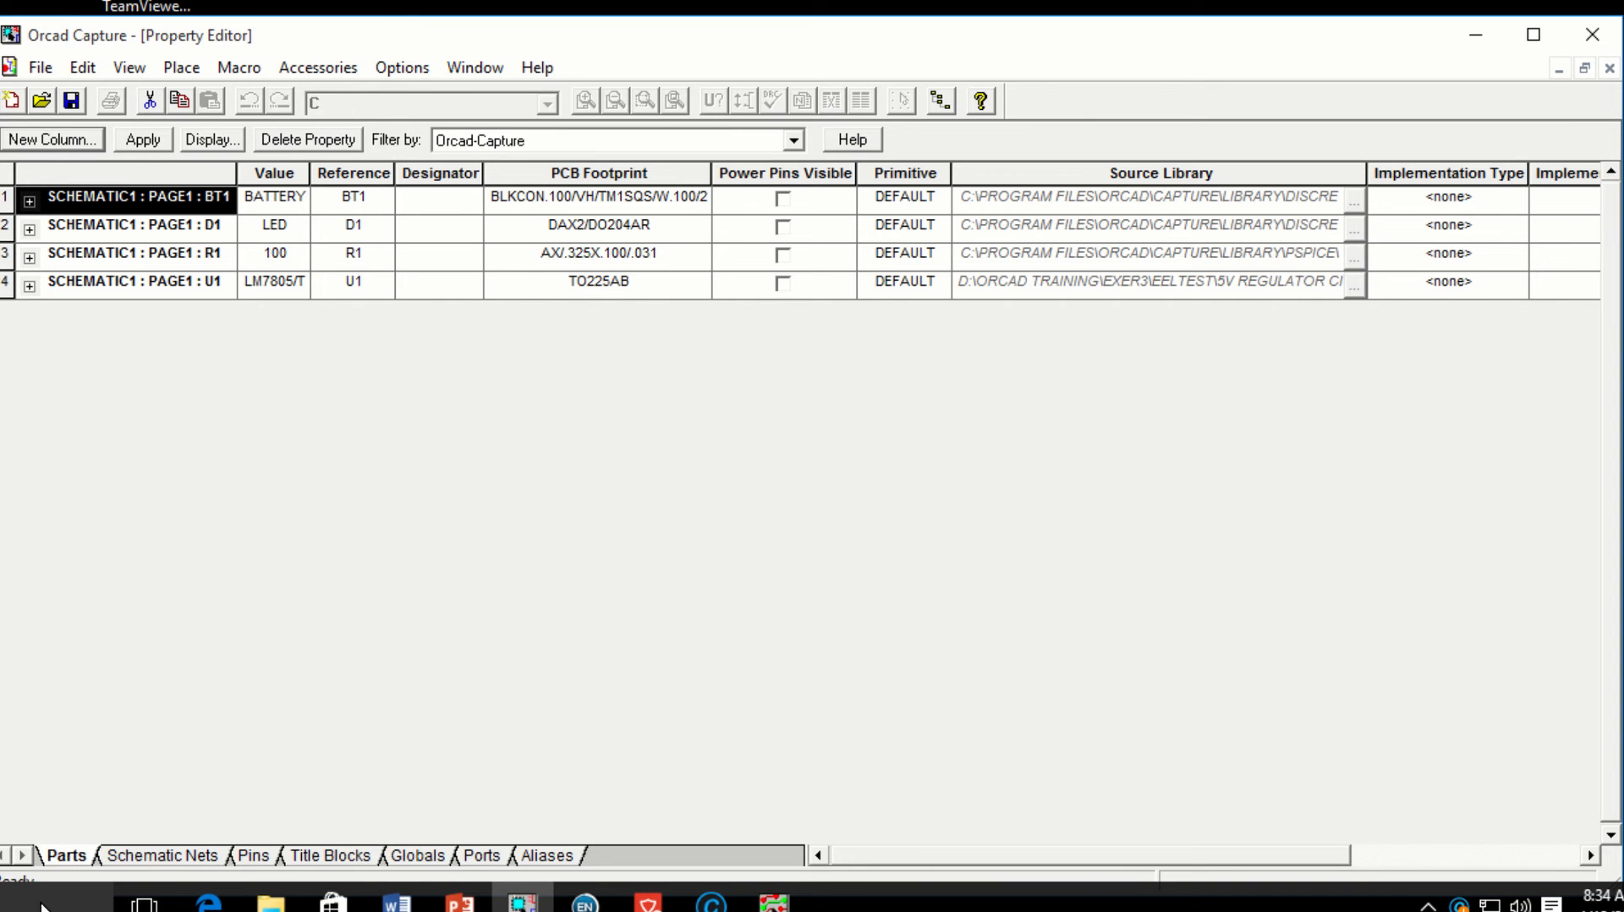
Step: Review the BT1 and D1 PCB Footprint values under the Orcad-Capture filter, apply, and close the editor
{"action": "left_click", "coordinate": [795, 140]}
{"action": "left_click", "coordinate": [795, 140]}
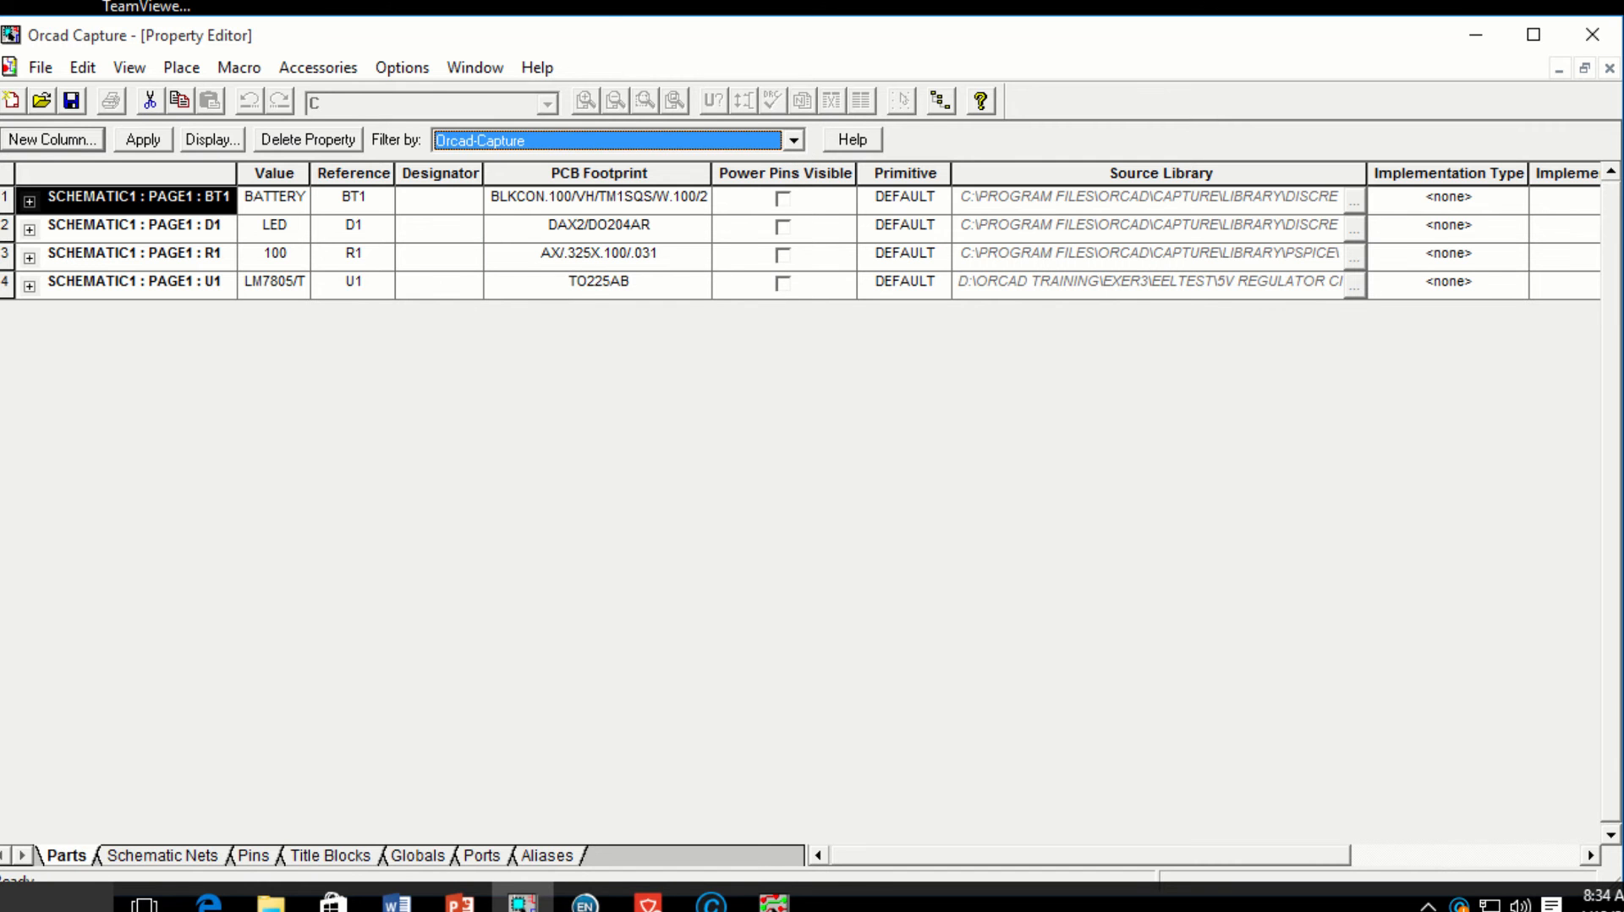
{"action": "left_click", "coordinate": [639, 200]}
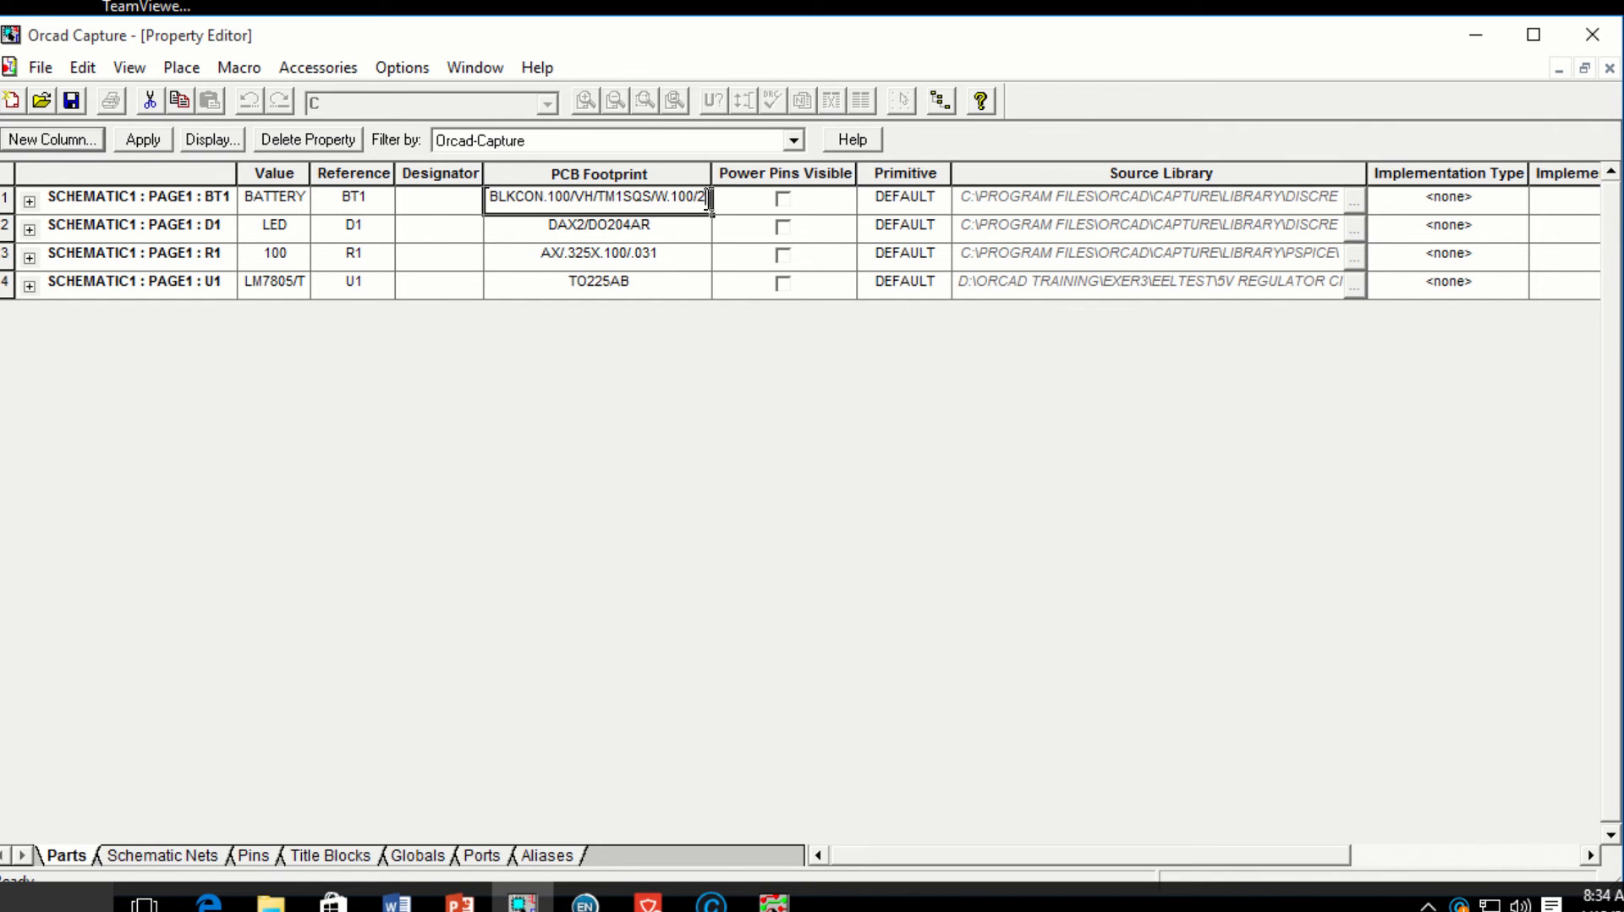
{"action": "left_click", "coordinate": [658, 231]}
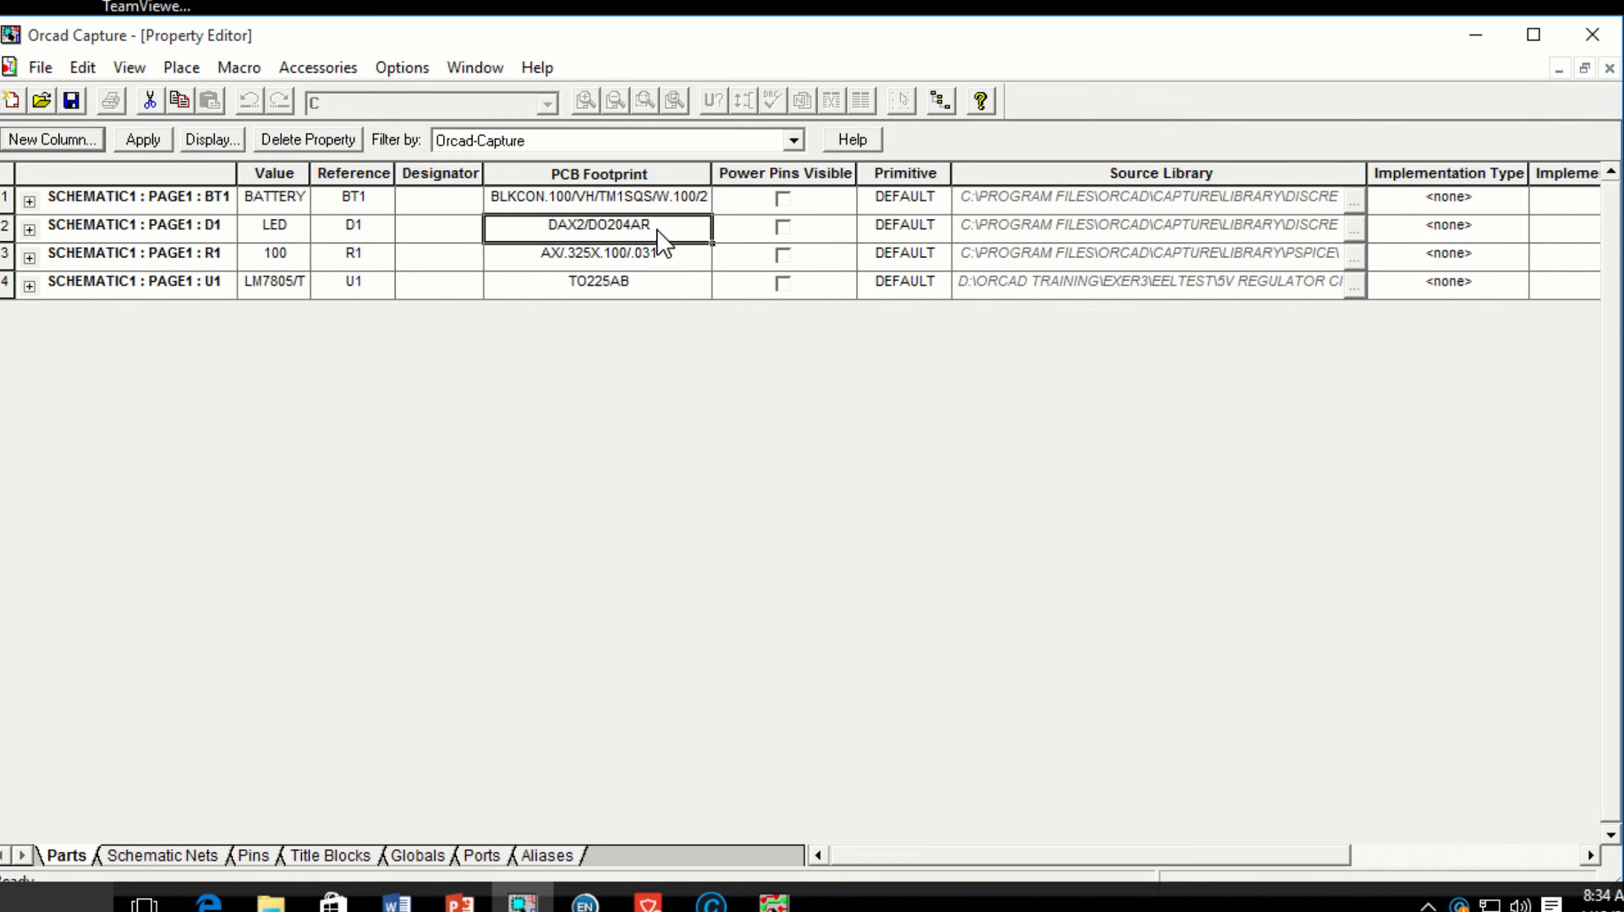
{"action": "left_click", "coordinate": [646, 200]}
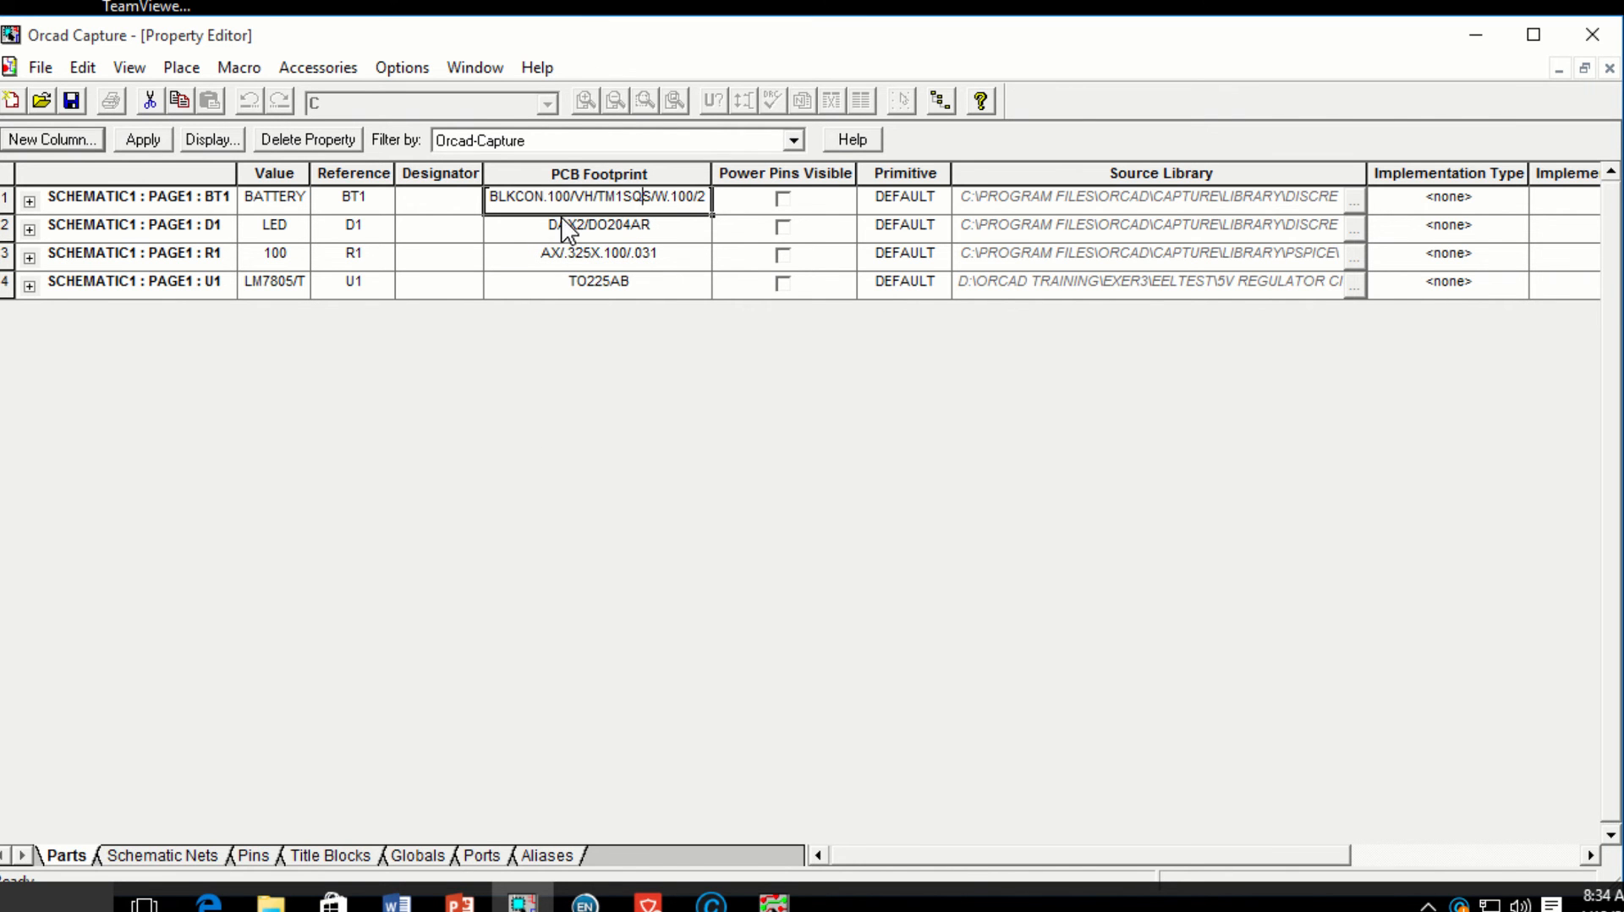
{"action": "left_click", "coordinate": [160, 139]}
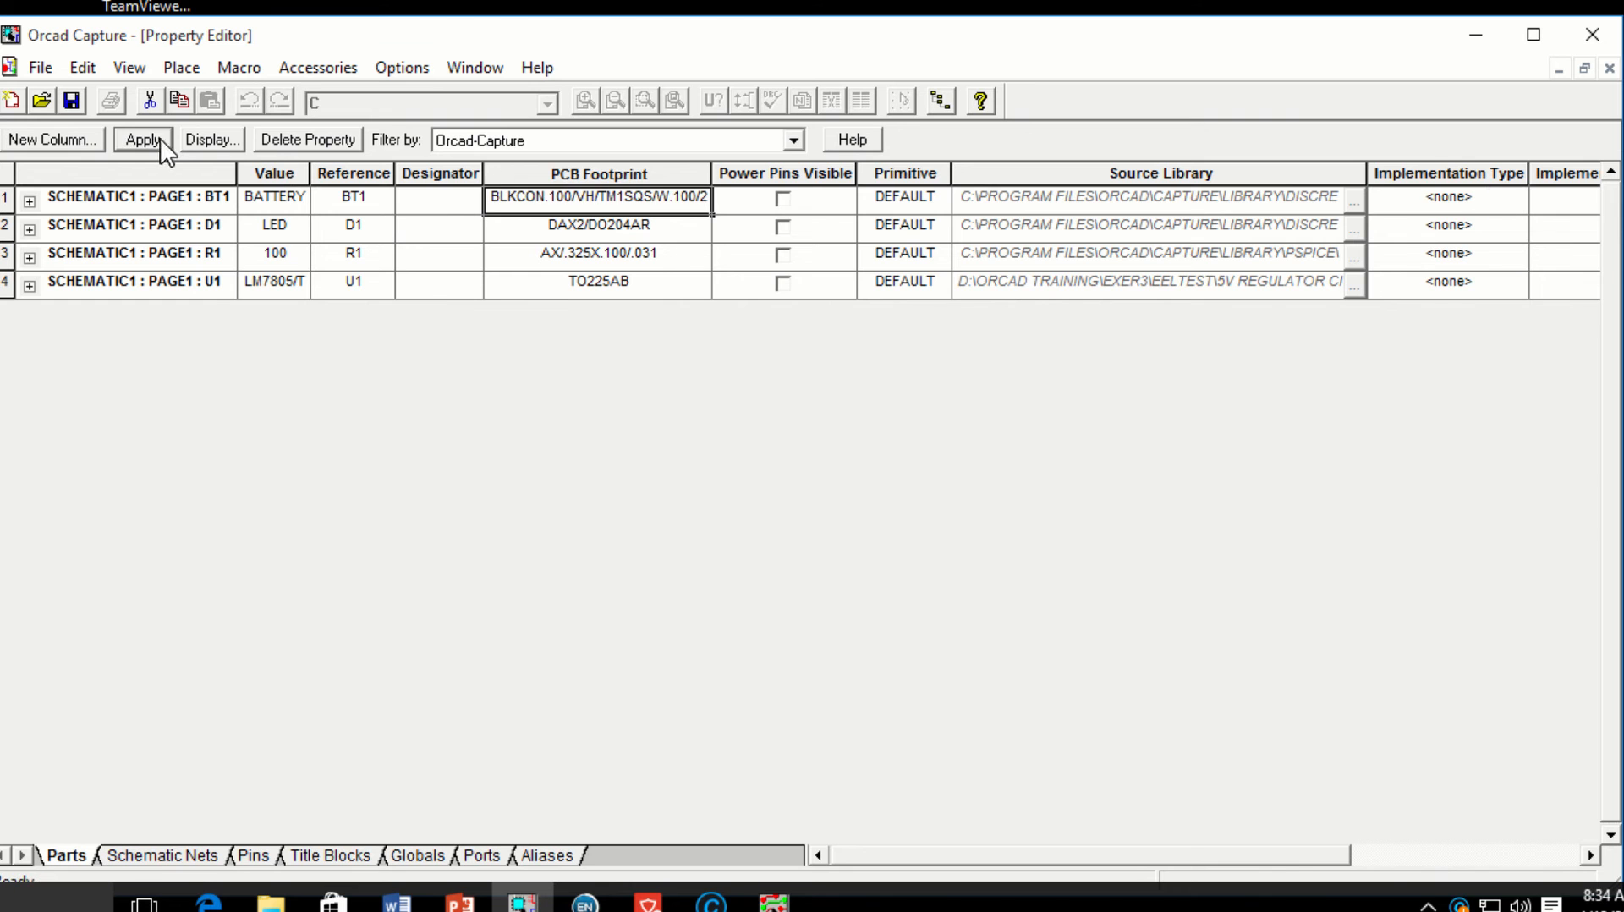
{"action": "left_click", "coordinate": [1610, 67]}
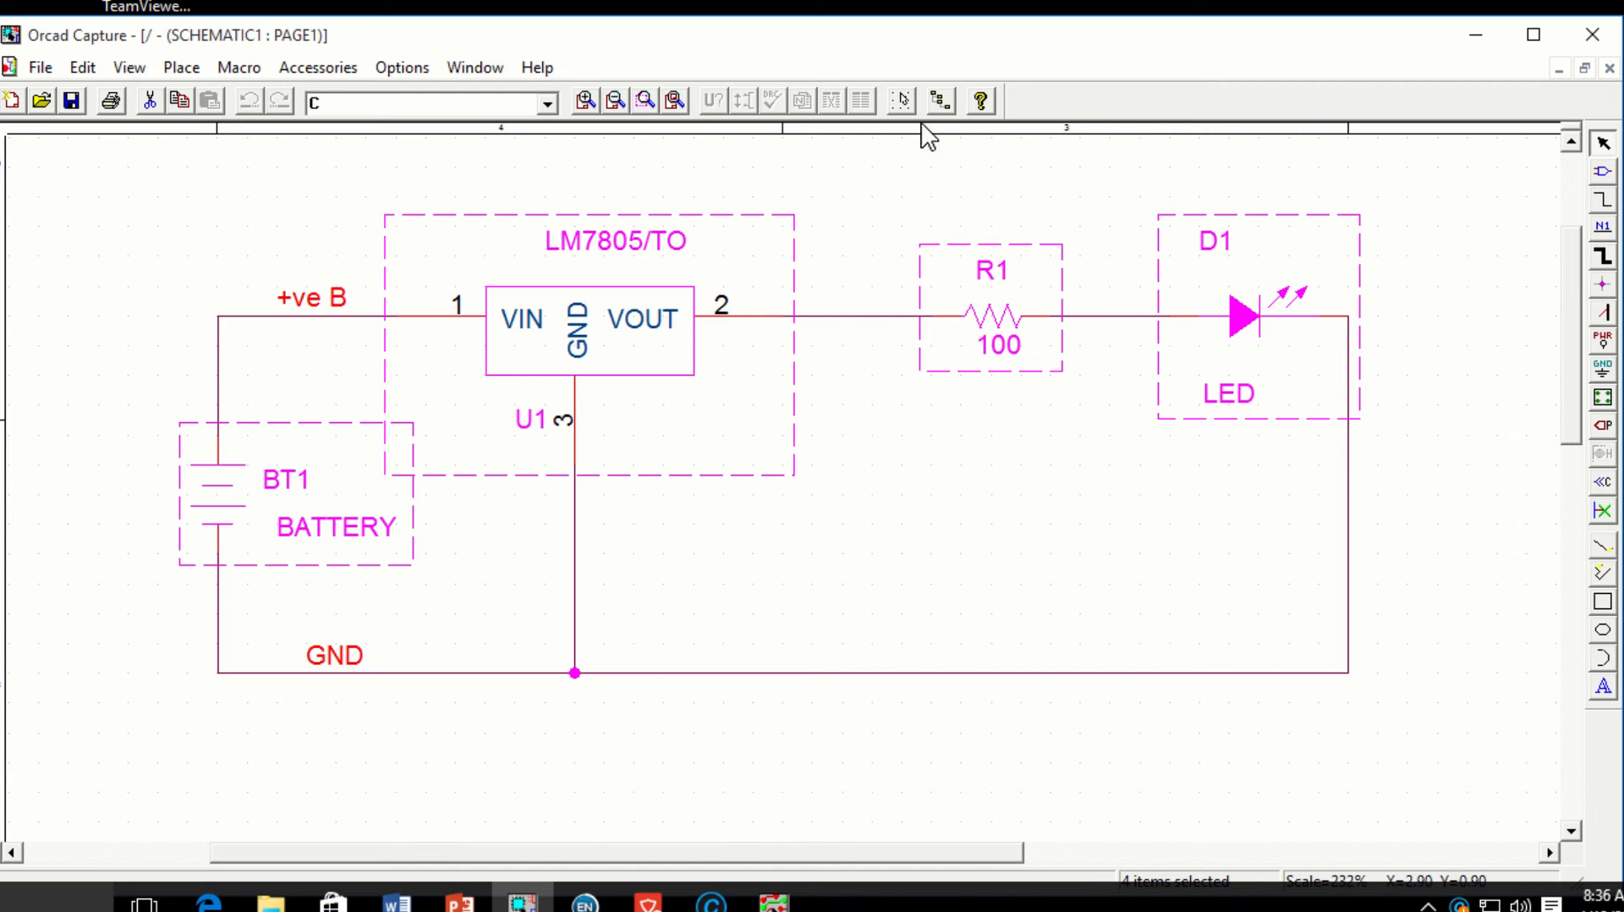
Step: Show the project tree for 5V regulator circuit.opj in place of the schematic
{"action": "left_click", "coordinate": [1584, 67]}
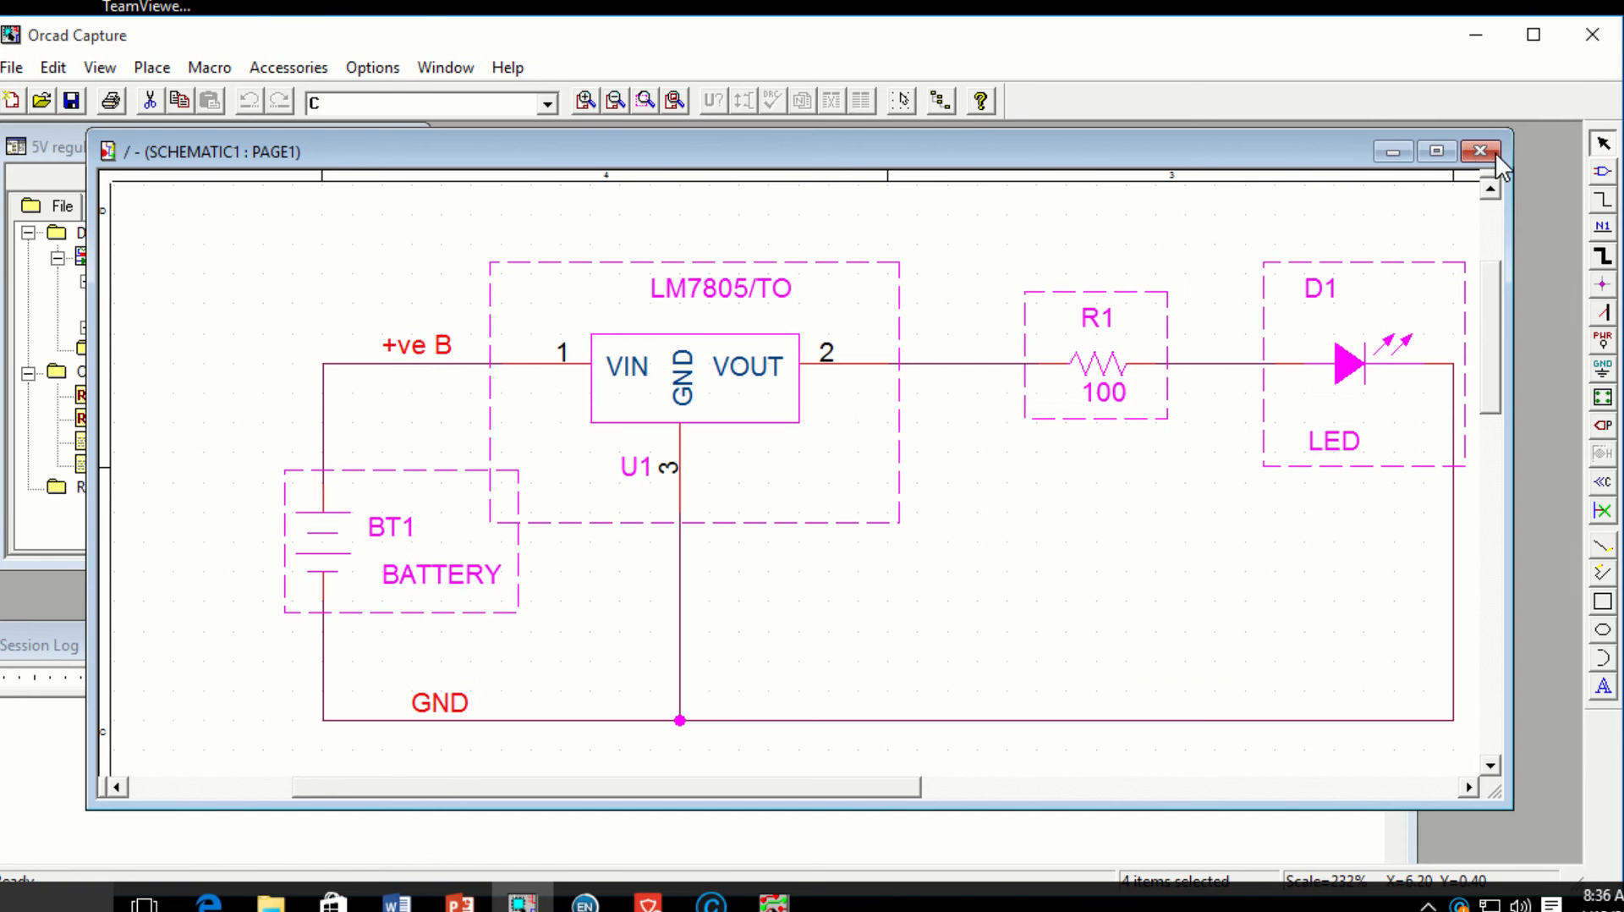
{"action": "left_click", "coordinate": [1437, 151]}
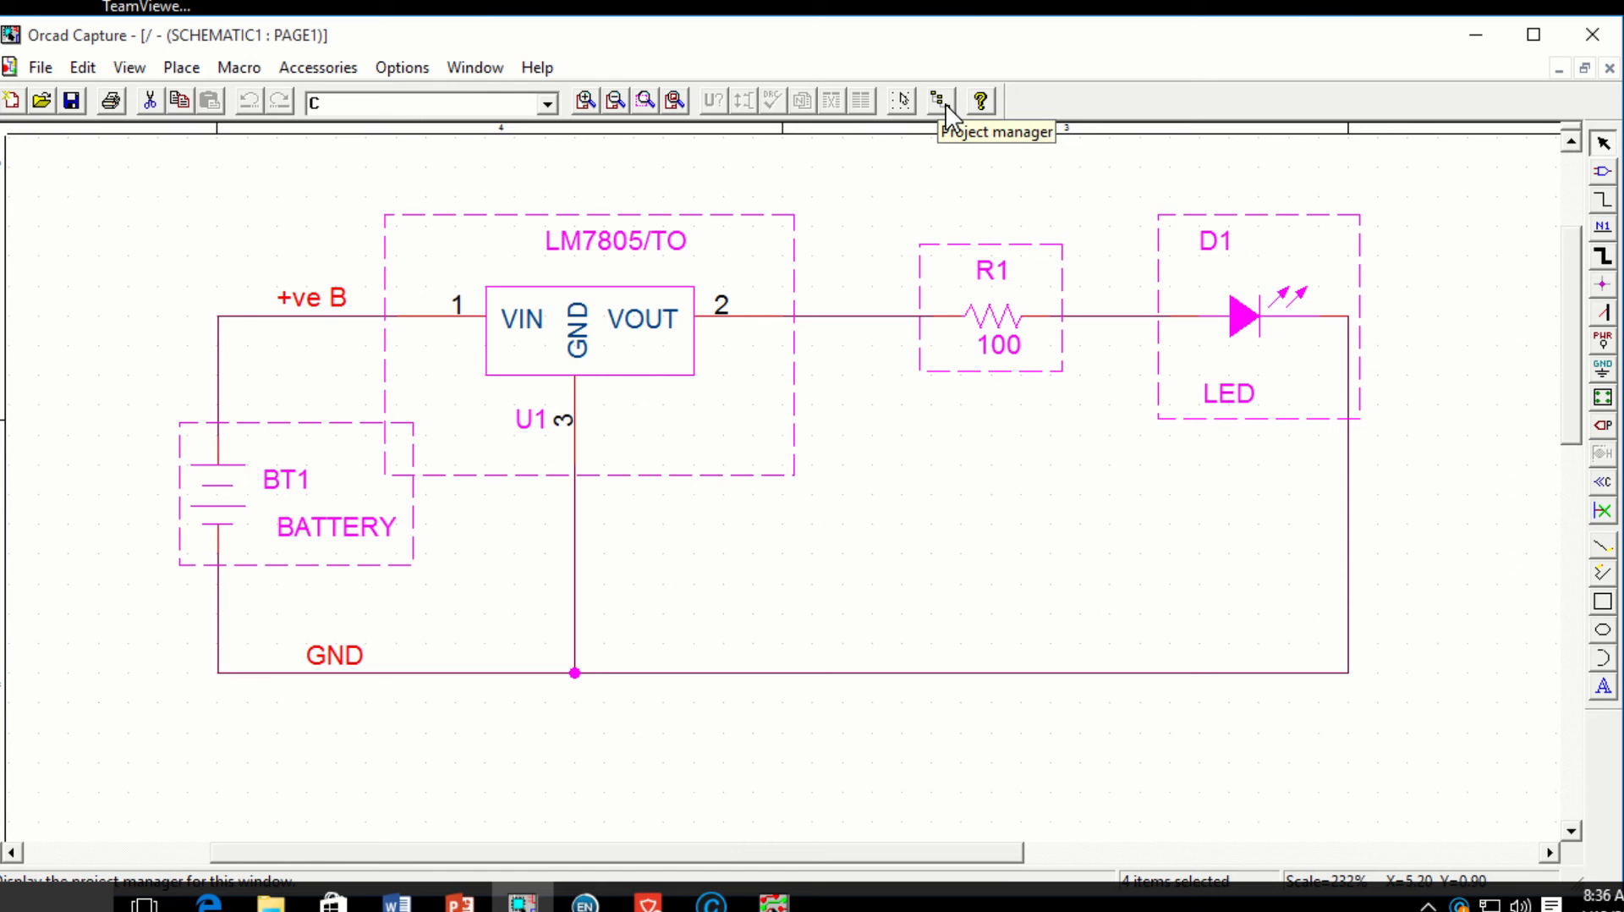
{"action": "left_click", "coordinate": [944, 108]}
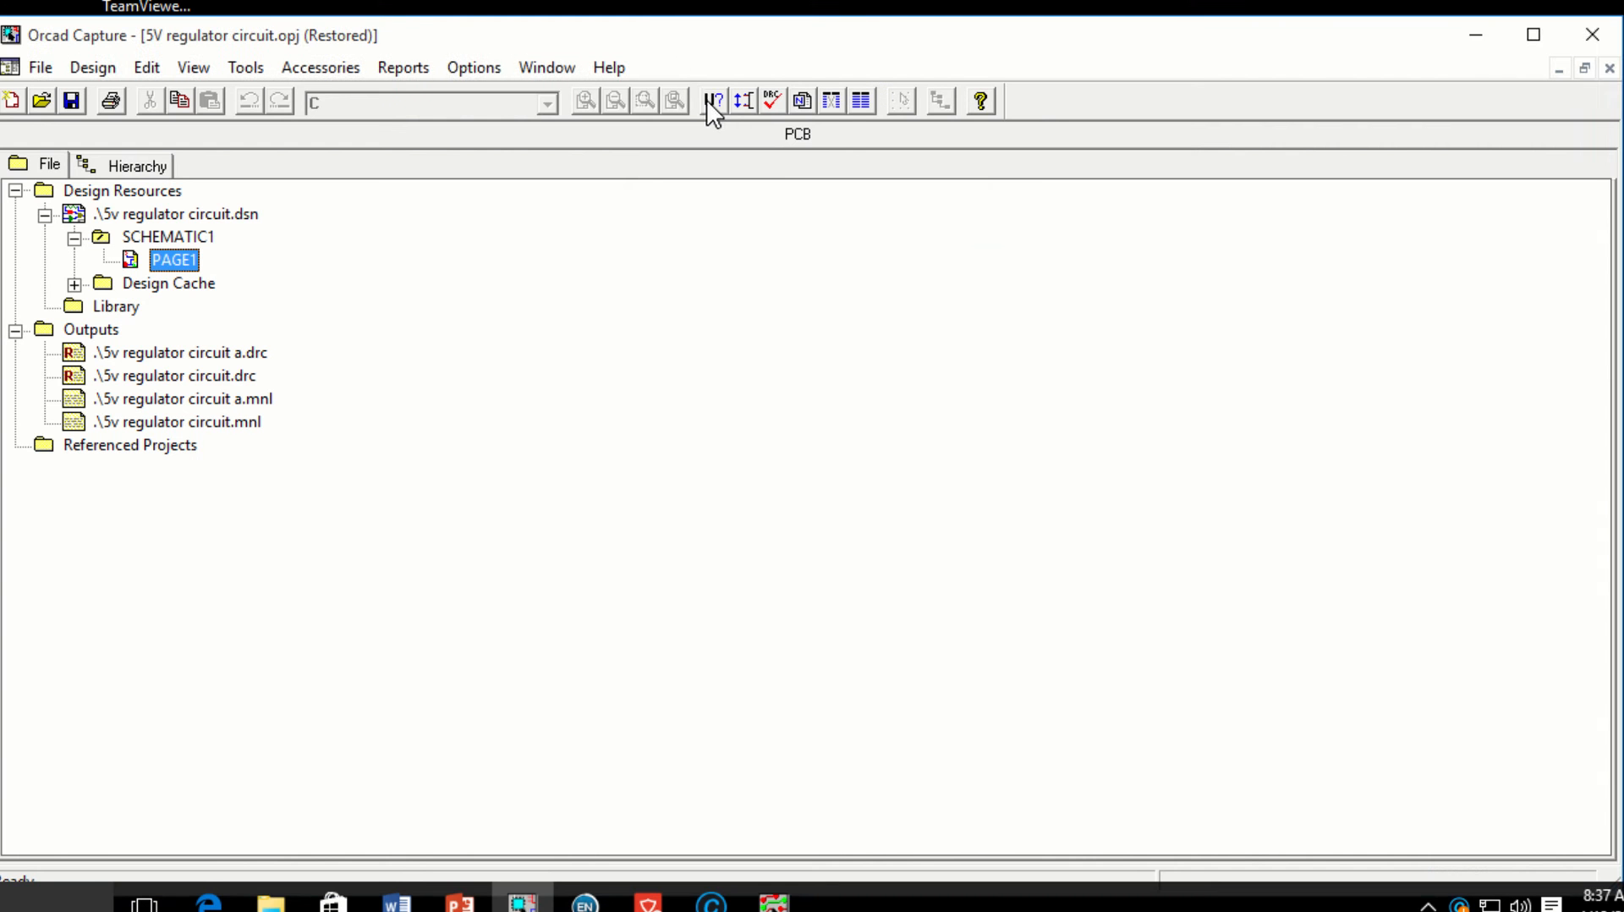
Step: Annotate the whole design with incremental reference updates and confirm saving it
{"action": "left_click", "coordinate": [713, 101]}
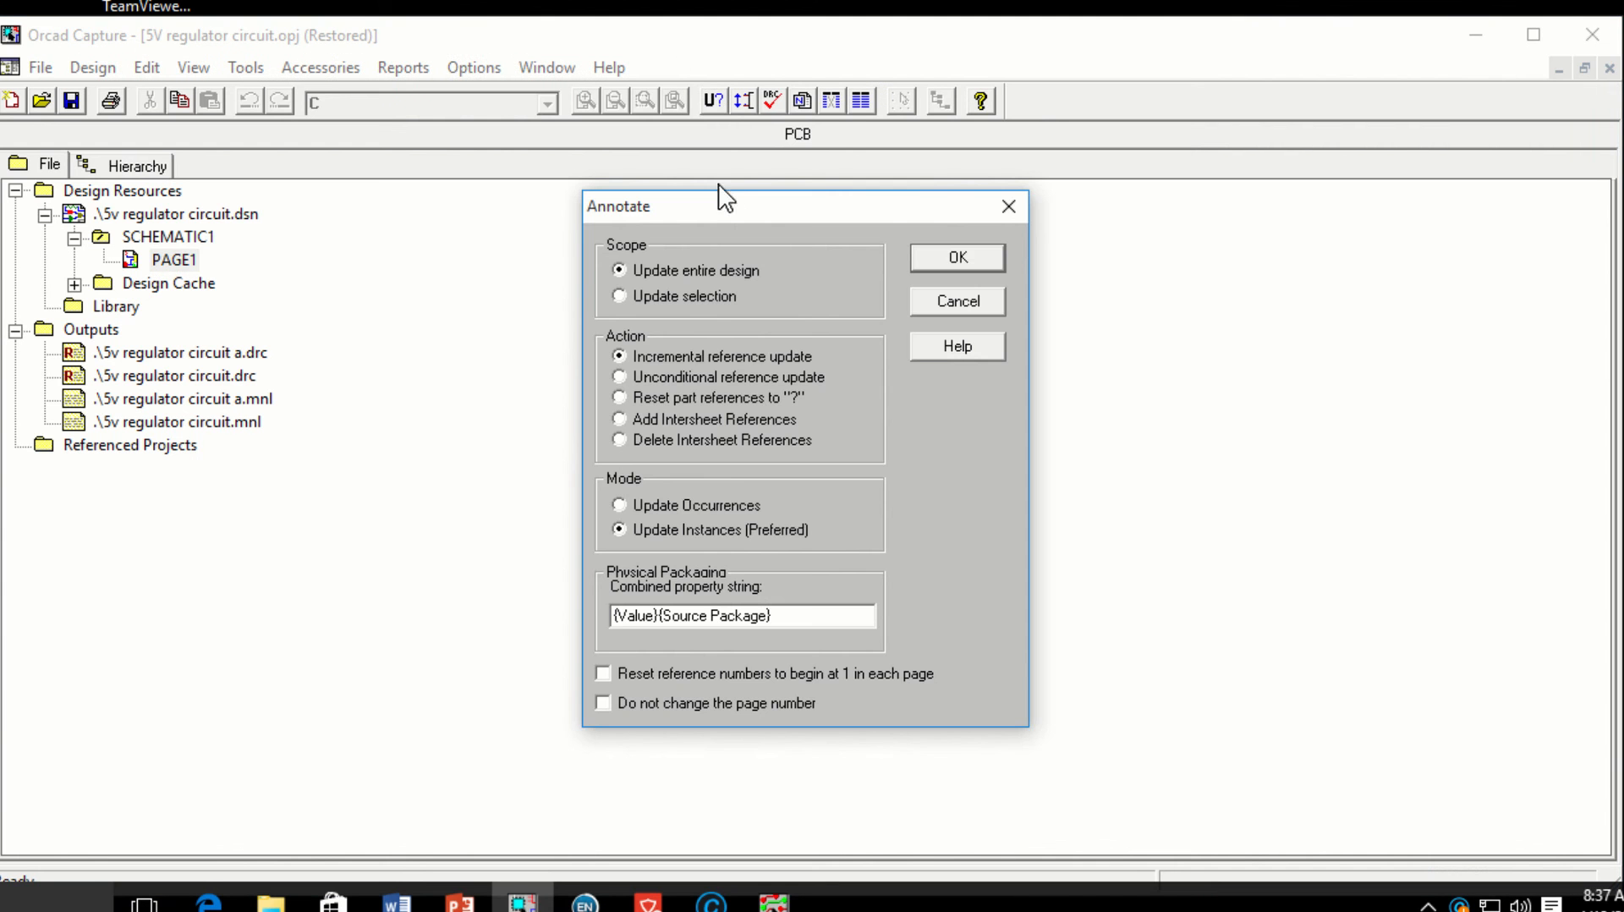
{"action": "left_click", "coordinate": [957, 257]}
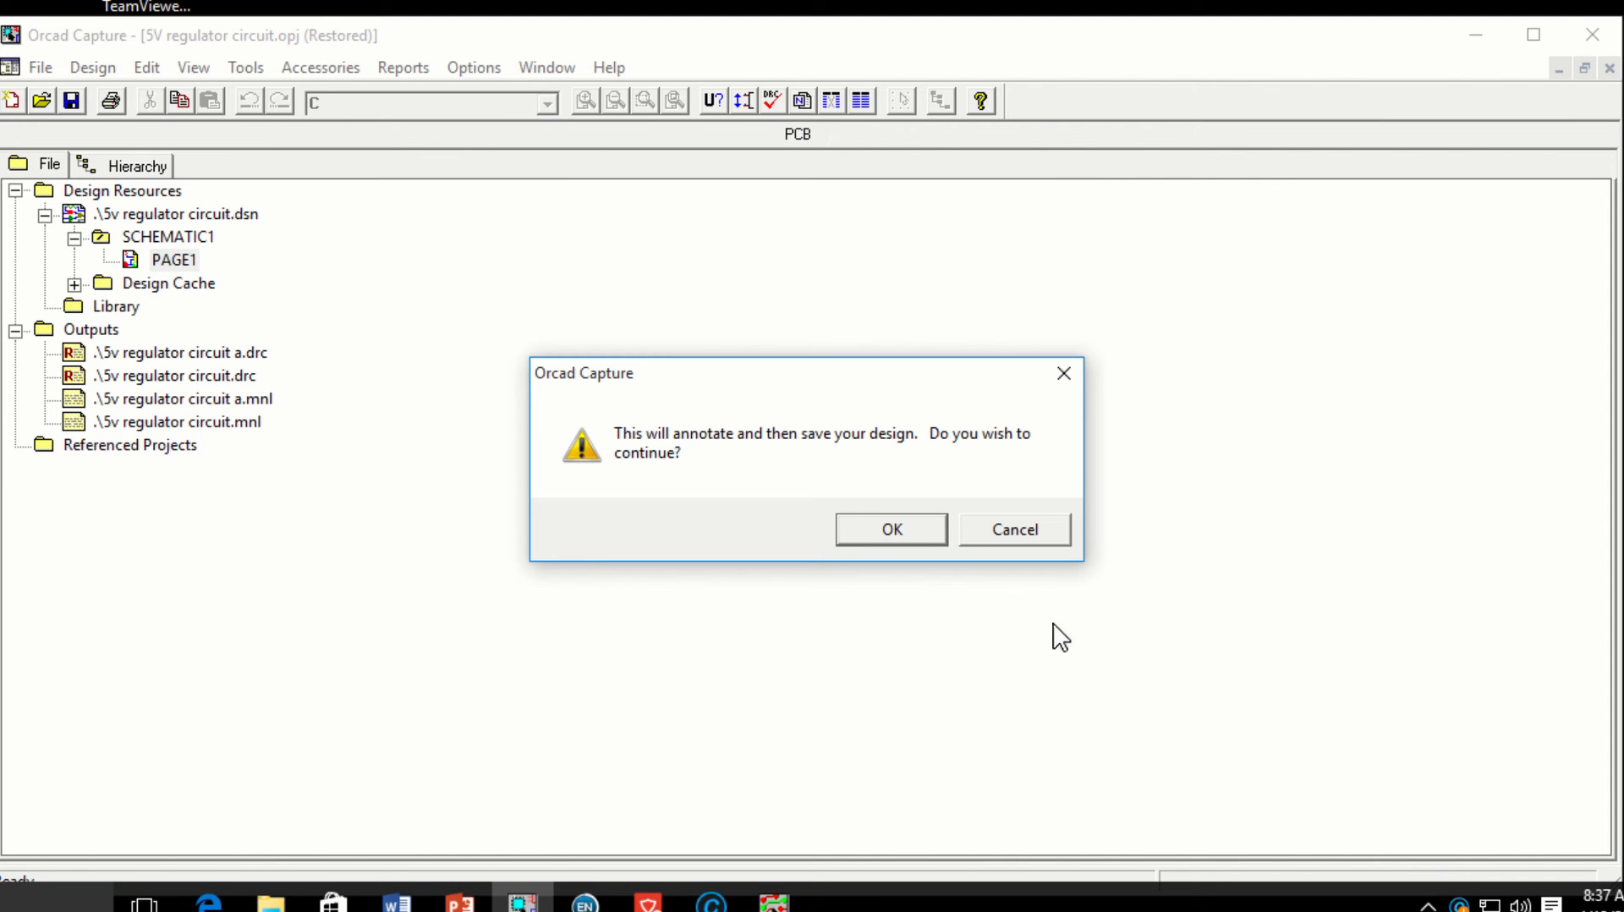
{"action": "left_click", "coordinate": [890, 531]}
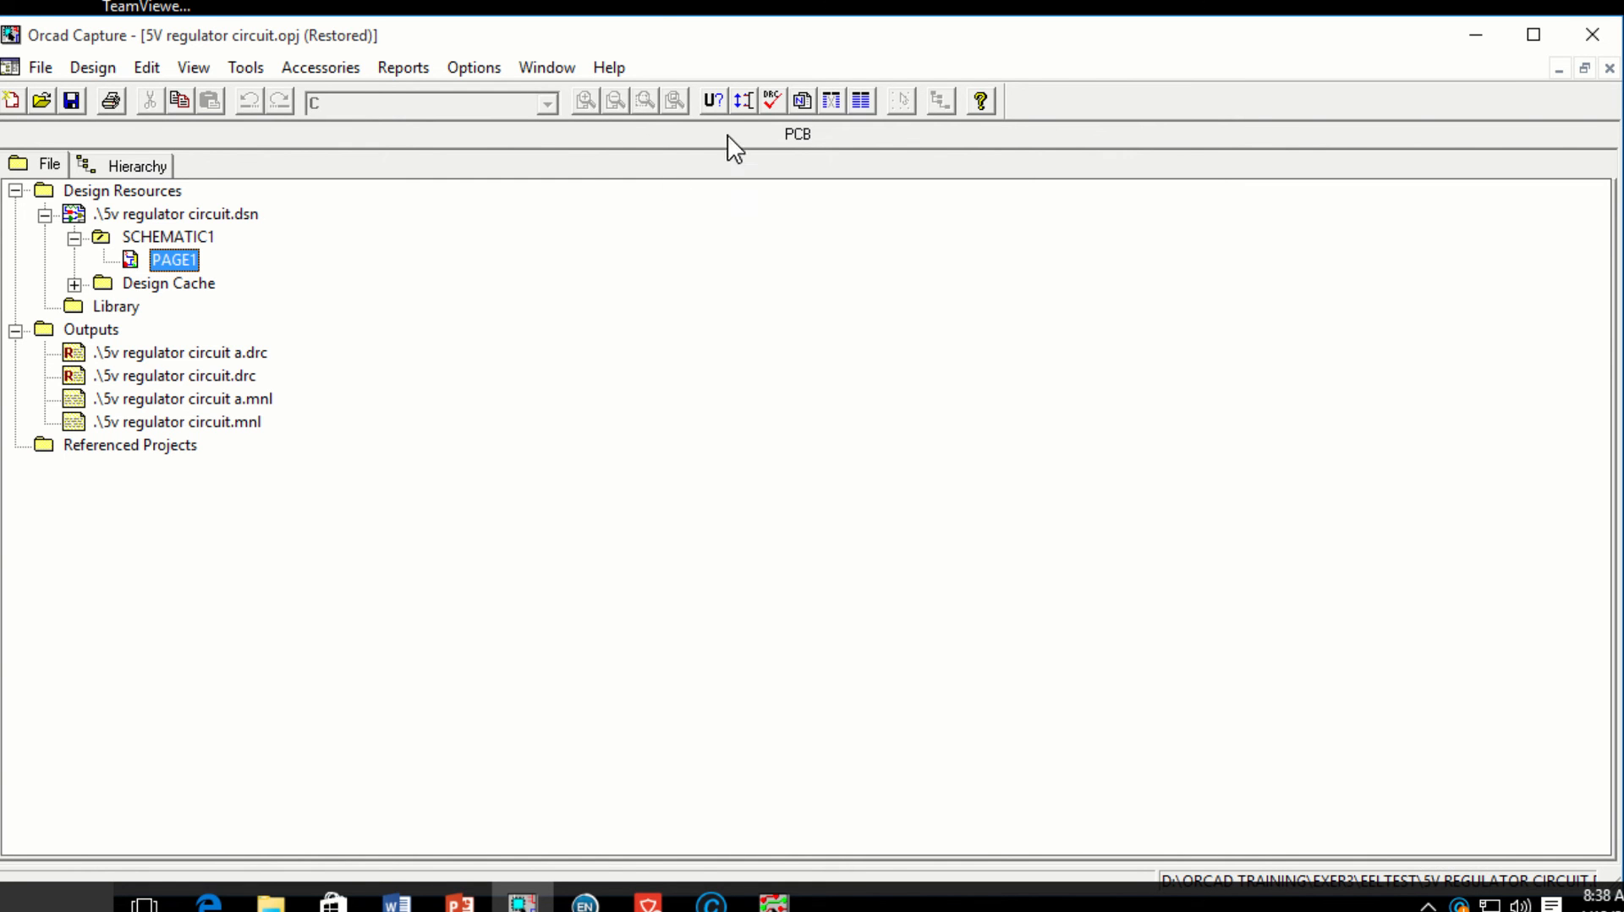
Step: Open the Design Rules Check settings and look over the ERC Matrix of pin-connection rules
{"action": "left_click", "coordinate": [770, 103]}
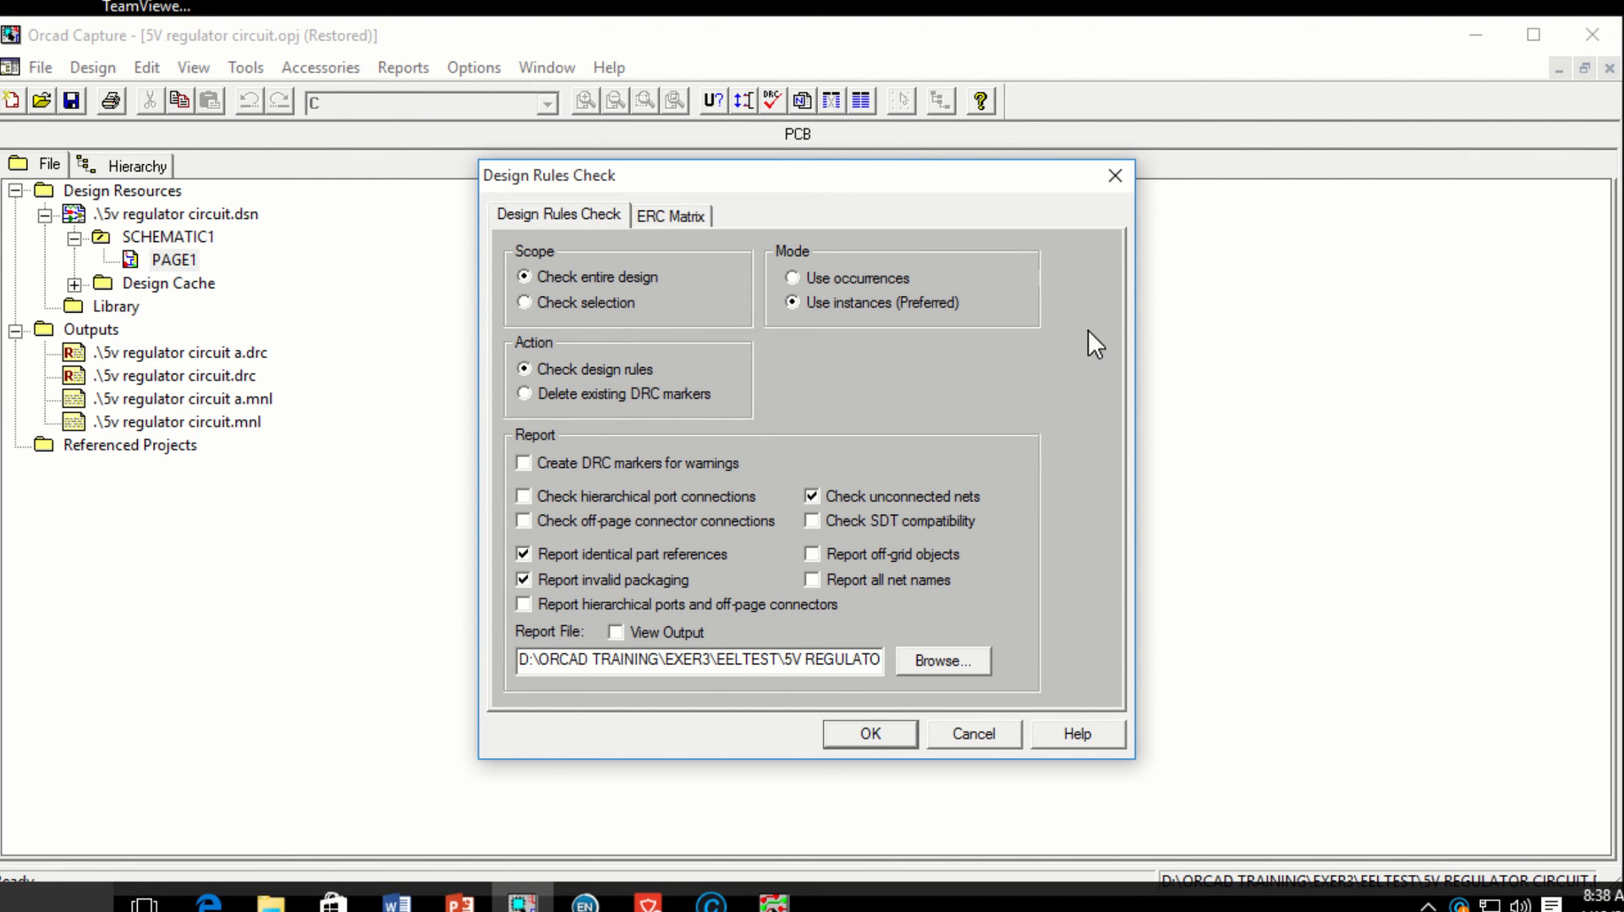
{"action": "left_click", "coordinate": [1115, 175]}
{"action": "left_click", "coordinate": [257, 68]}
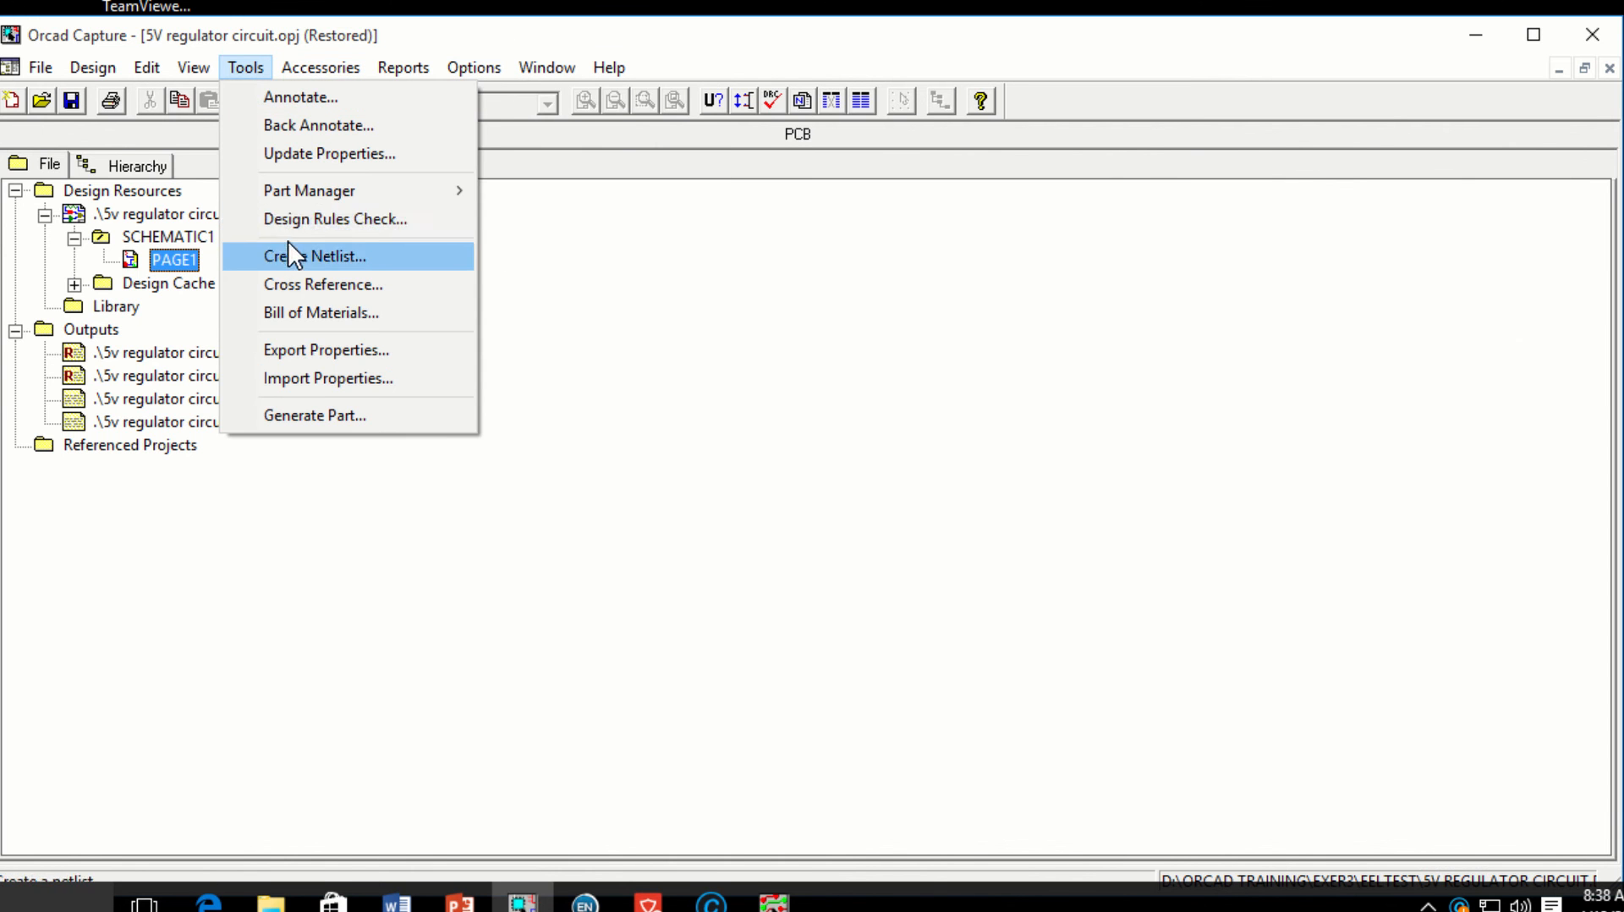
{"action": "left_click", "coordinate": [292, 219]}
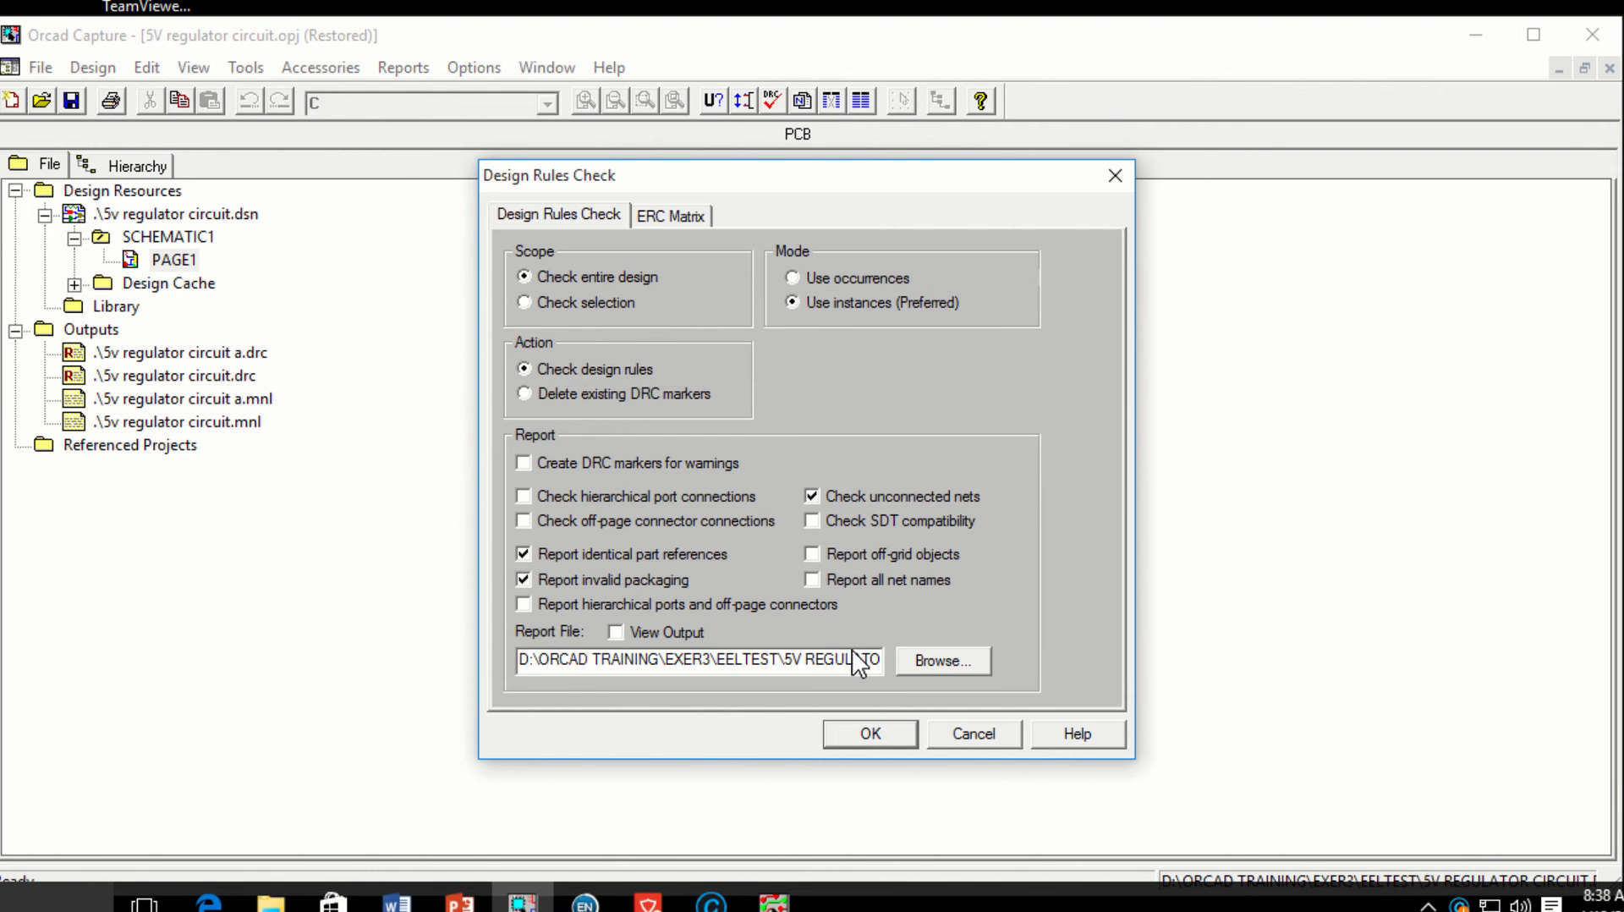
{"action": "key", "text": "ctrl+Tab"}
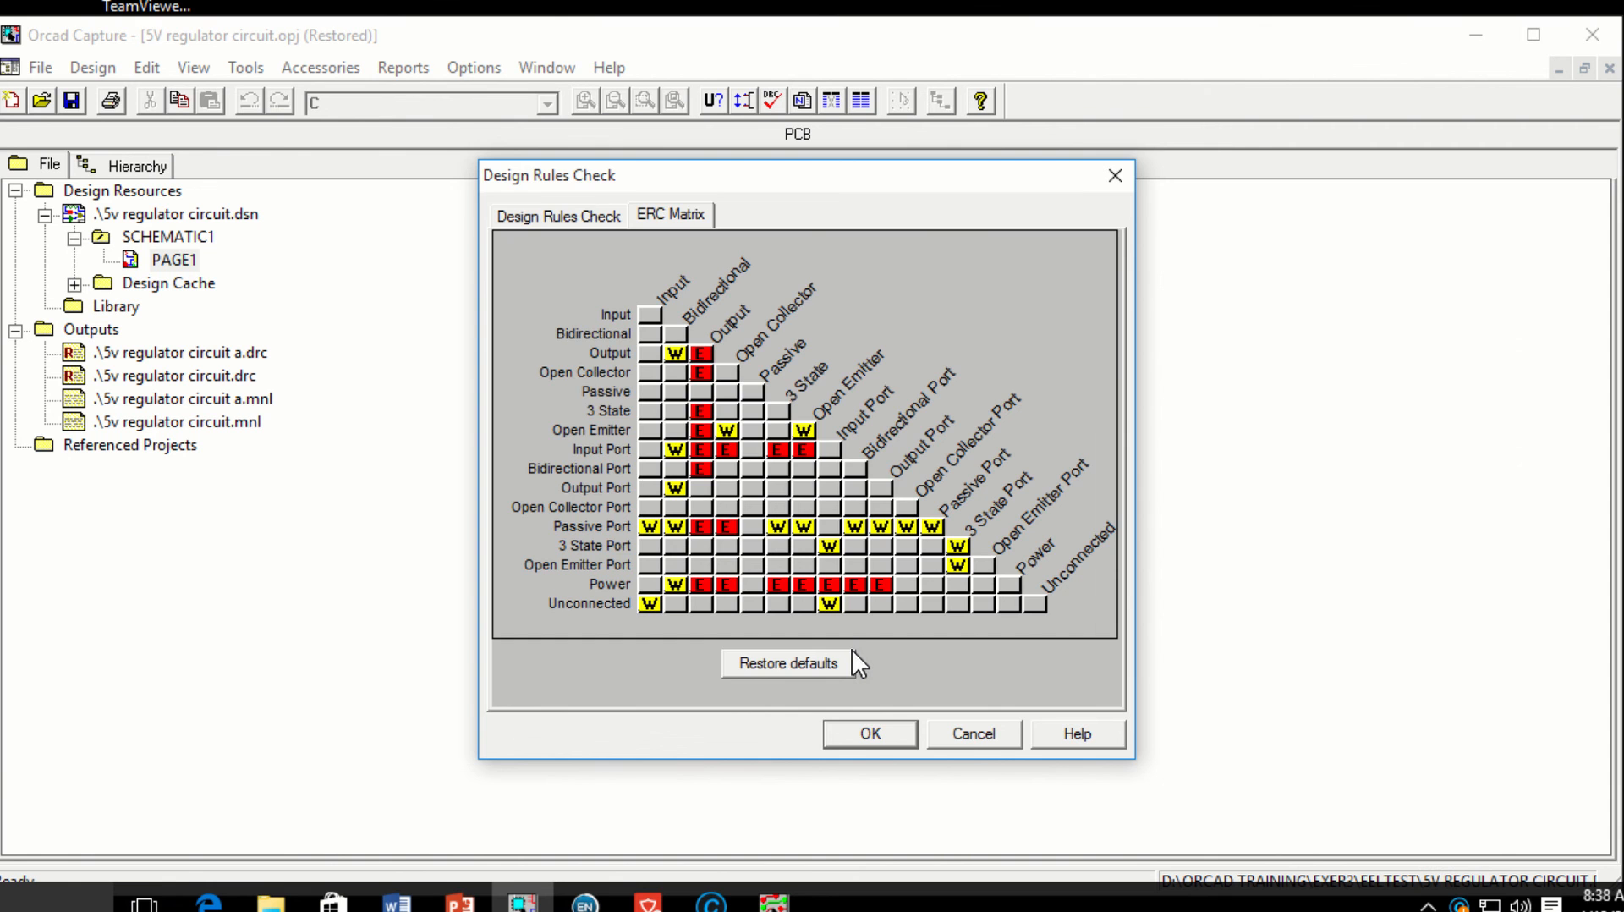
{"action": "left_click", "coordinate": [973, 732]}
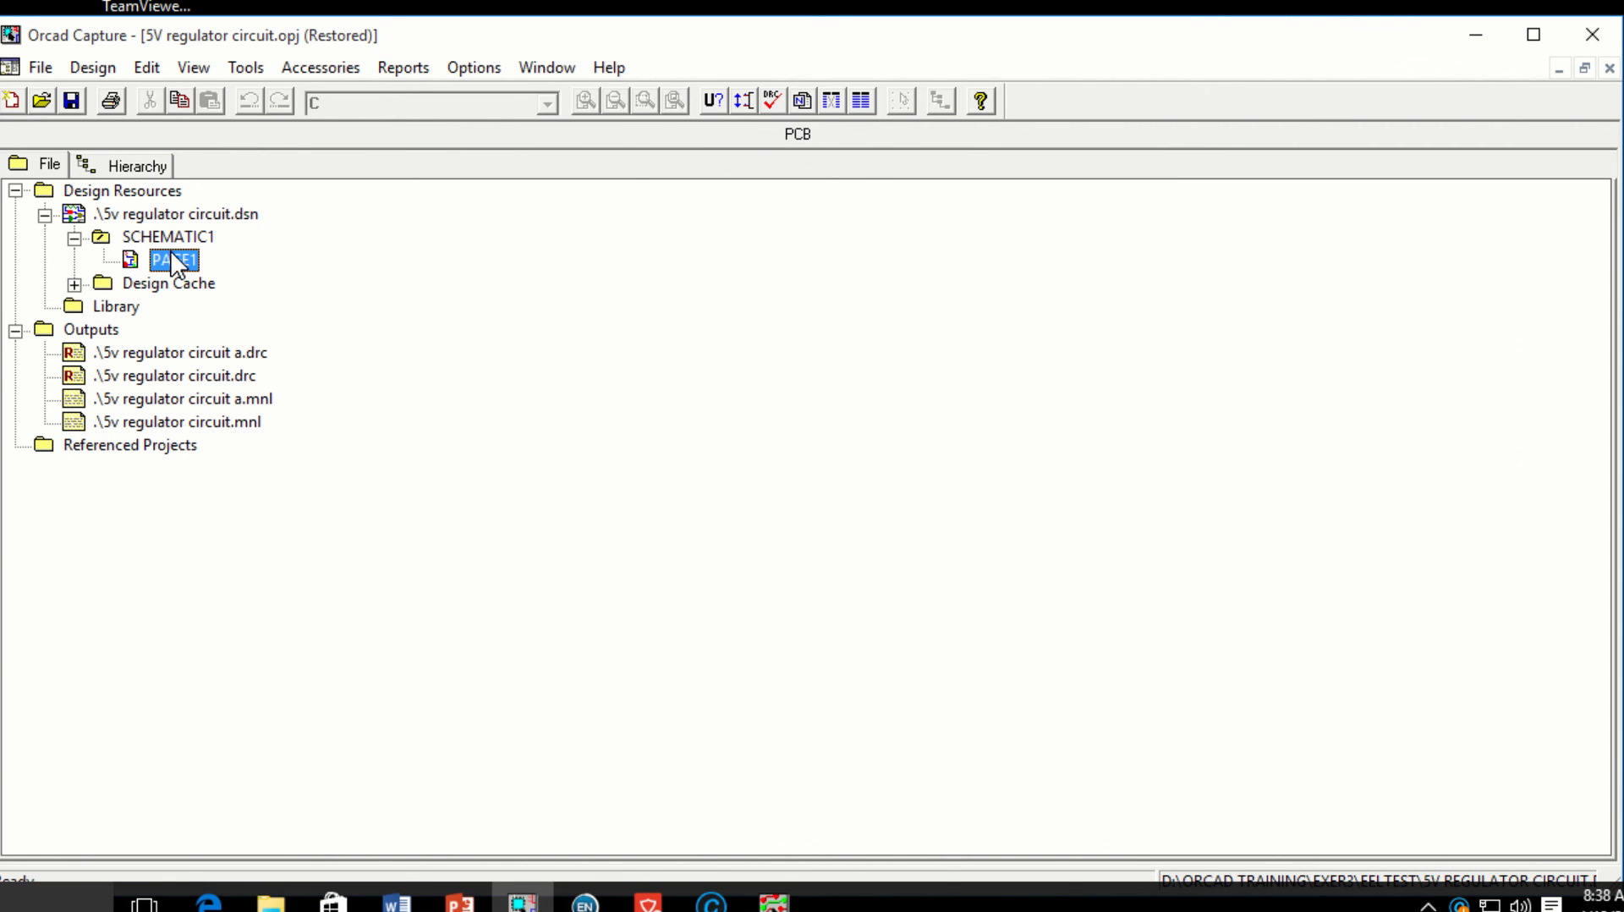
Step: Run the design rules check, writing the report to 5V REGULATOR CIRCUIT A.DRC
{"action": "left_click", "coordinate": [772, 100]}
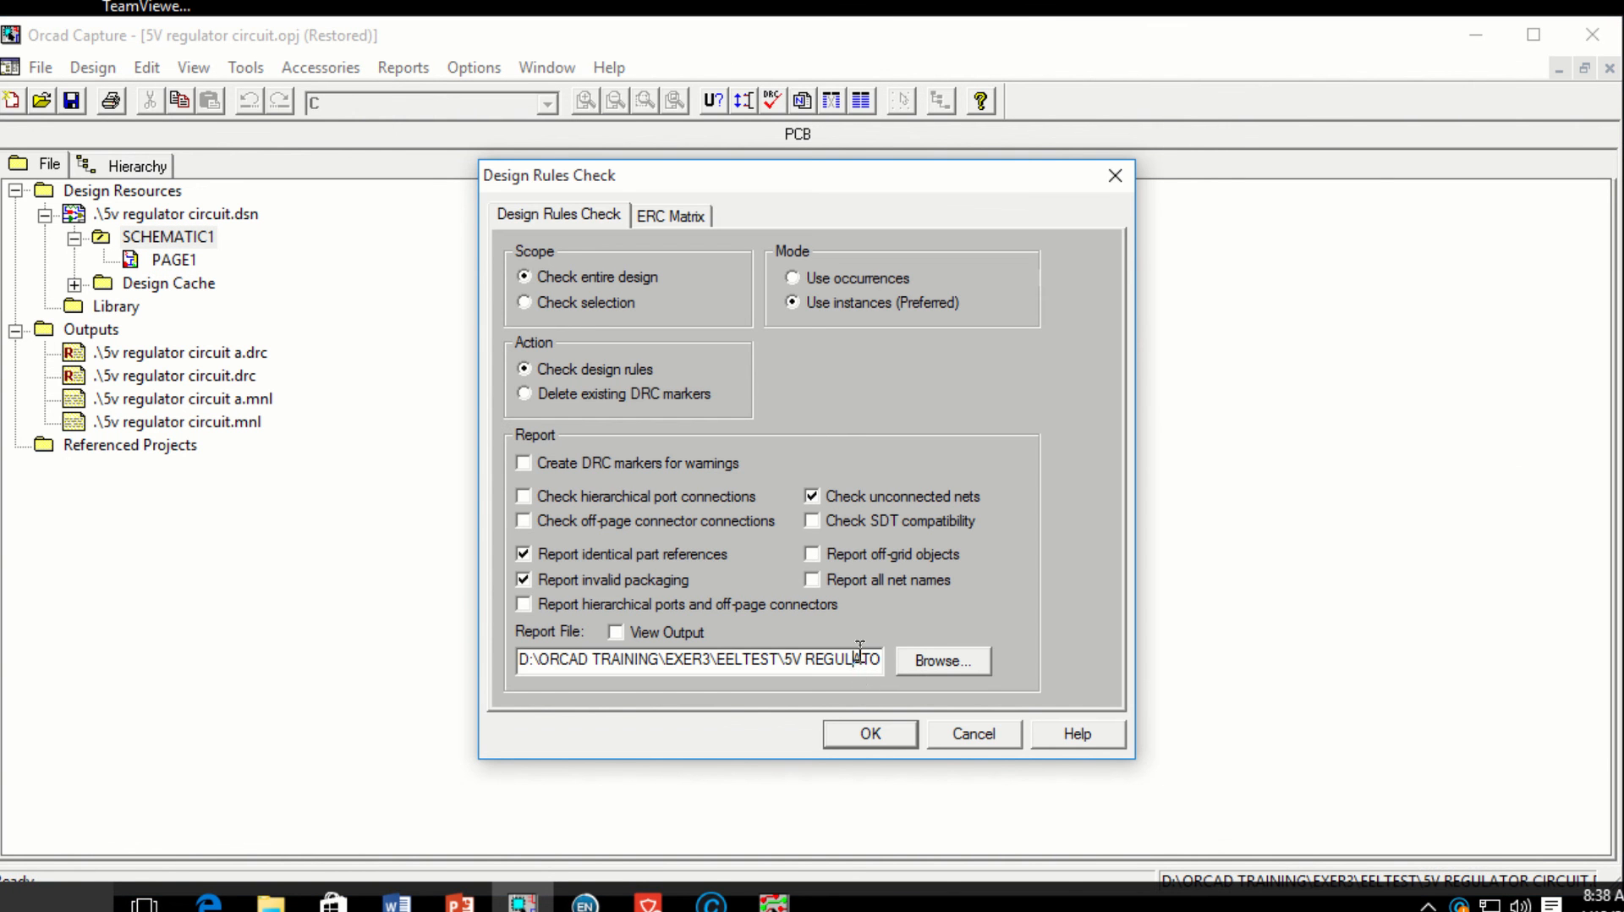
{"action": "left_click", "coordinate": [918, 661]}
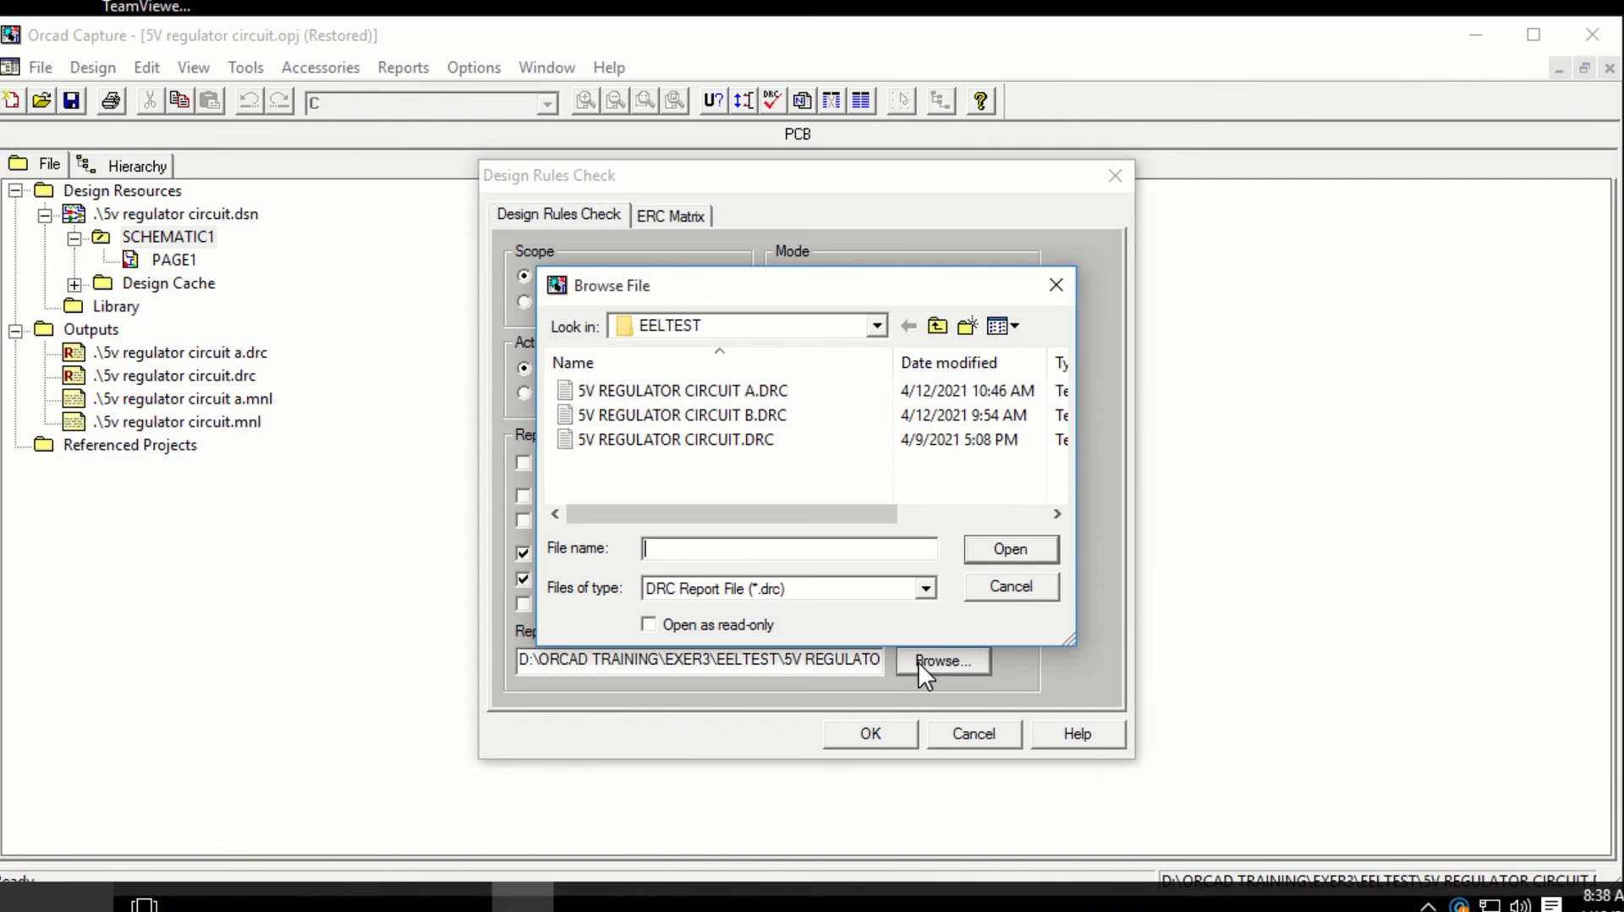
{"action": "left_click", "coordinate": [1011, 586]}
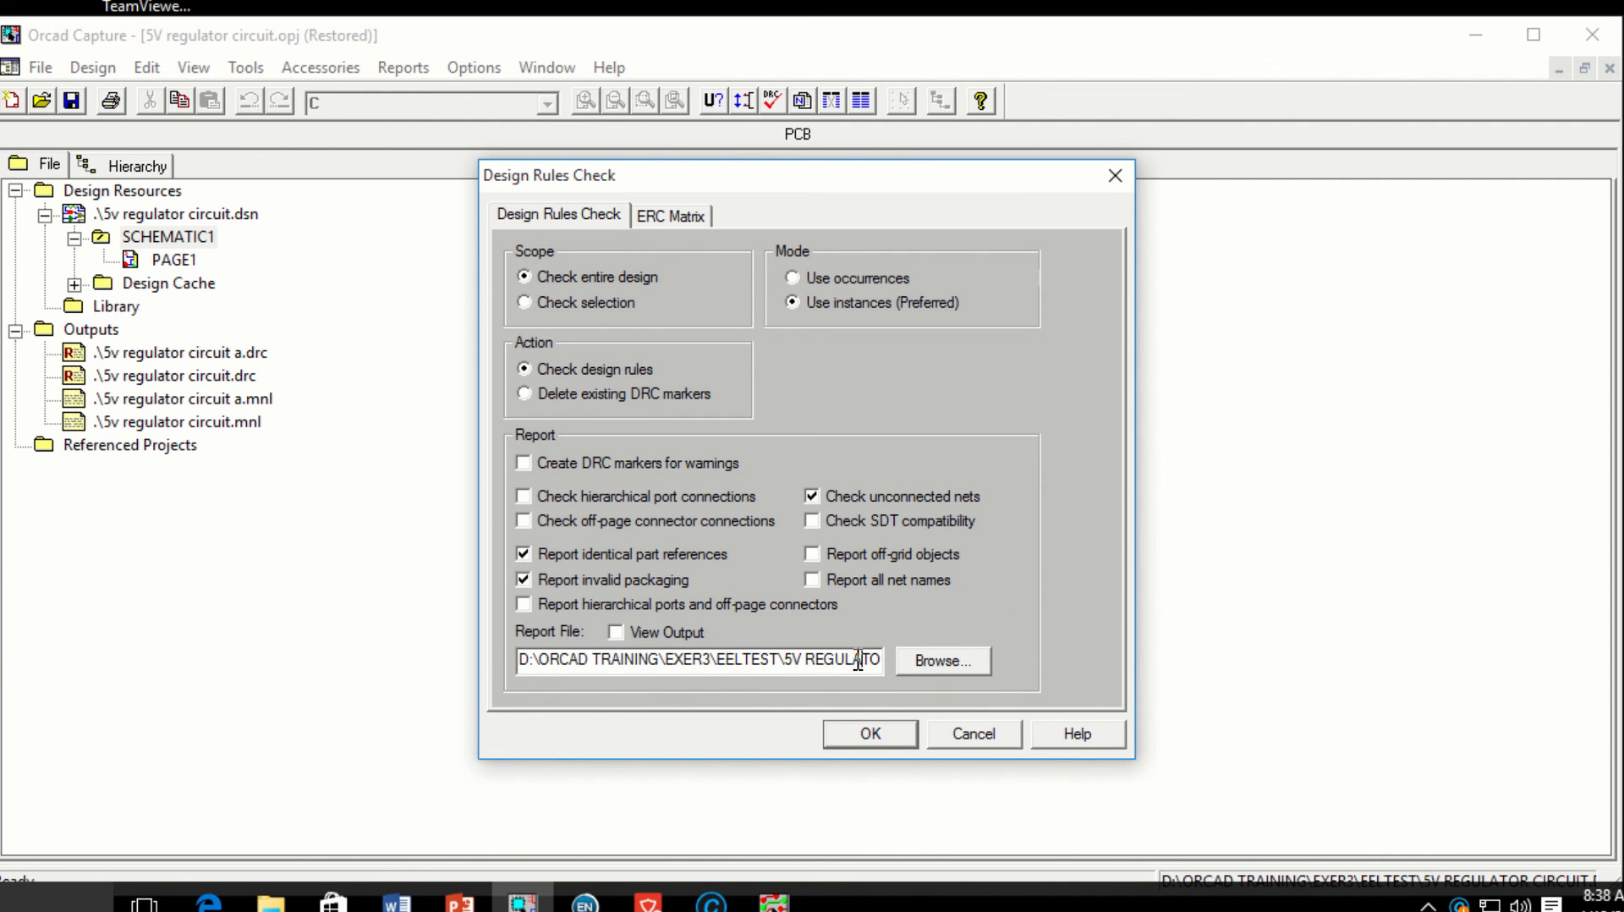
{"action": "key", "text": "Right"}
{"action": "key", "text": "Right"}
{"action": "key", "text": "Right"}
{"action": "key", "text": "Right"}
{"action": "key", "text": "Right"}
{"action": "key", "text": "Right"}
{"action": "key", "text": "Right"}
{"action": "key", "text": "Right"}
{"action": "key", "text": "Right"}
{"action": "key", "text": "Right"}
{"action": "key", "text": "Right"}
{"action": "key", "text": "Right"}
{"action": "key", "text": "Right"}
{"action": "key", "text": "Right"}
{"action": "key", "text": "Right"}
{"action": "key", "text": "Right"}
{"action": "key", "text": "Right"}
{"action": "key", "text": "Right"}
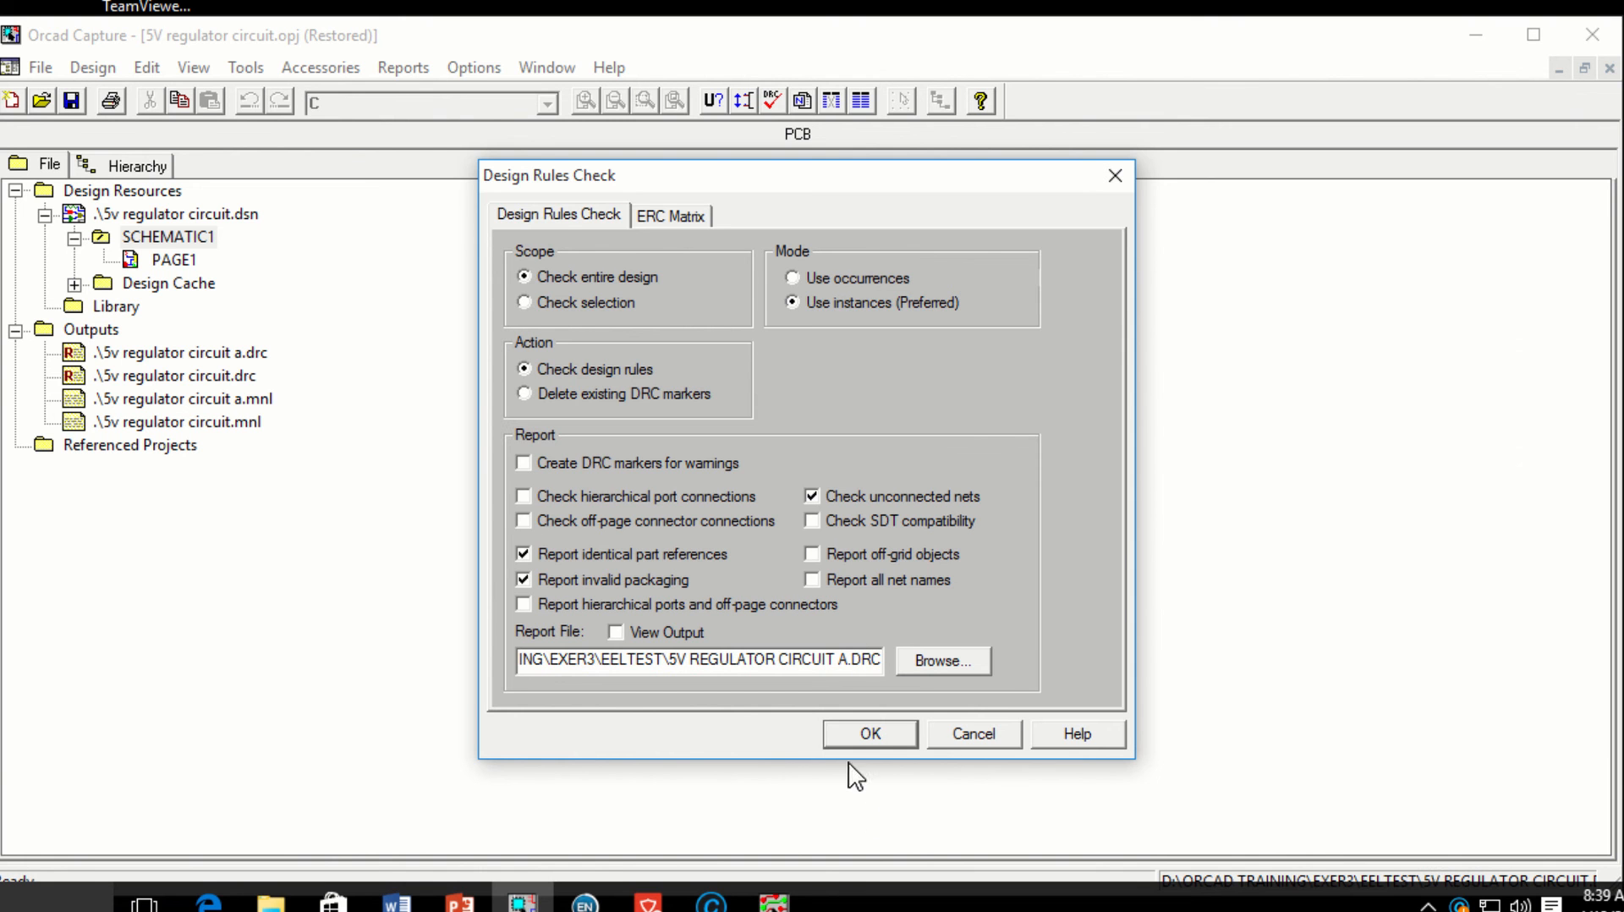
{"action": "left_click", "coordinate": [867, 733]}
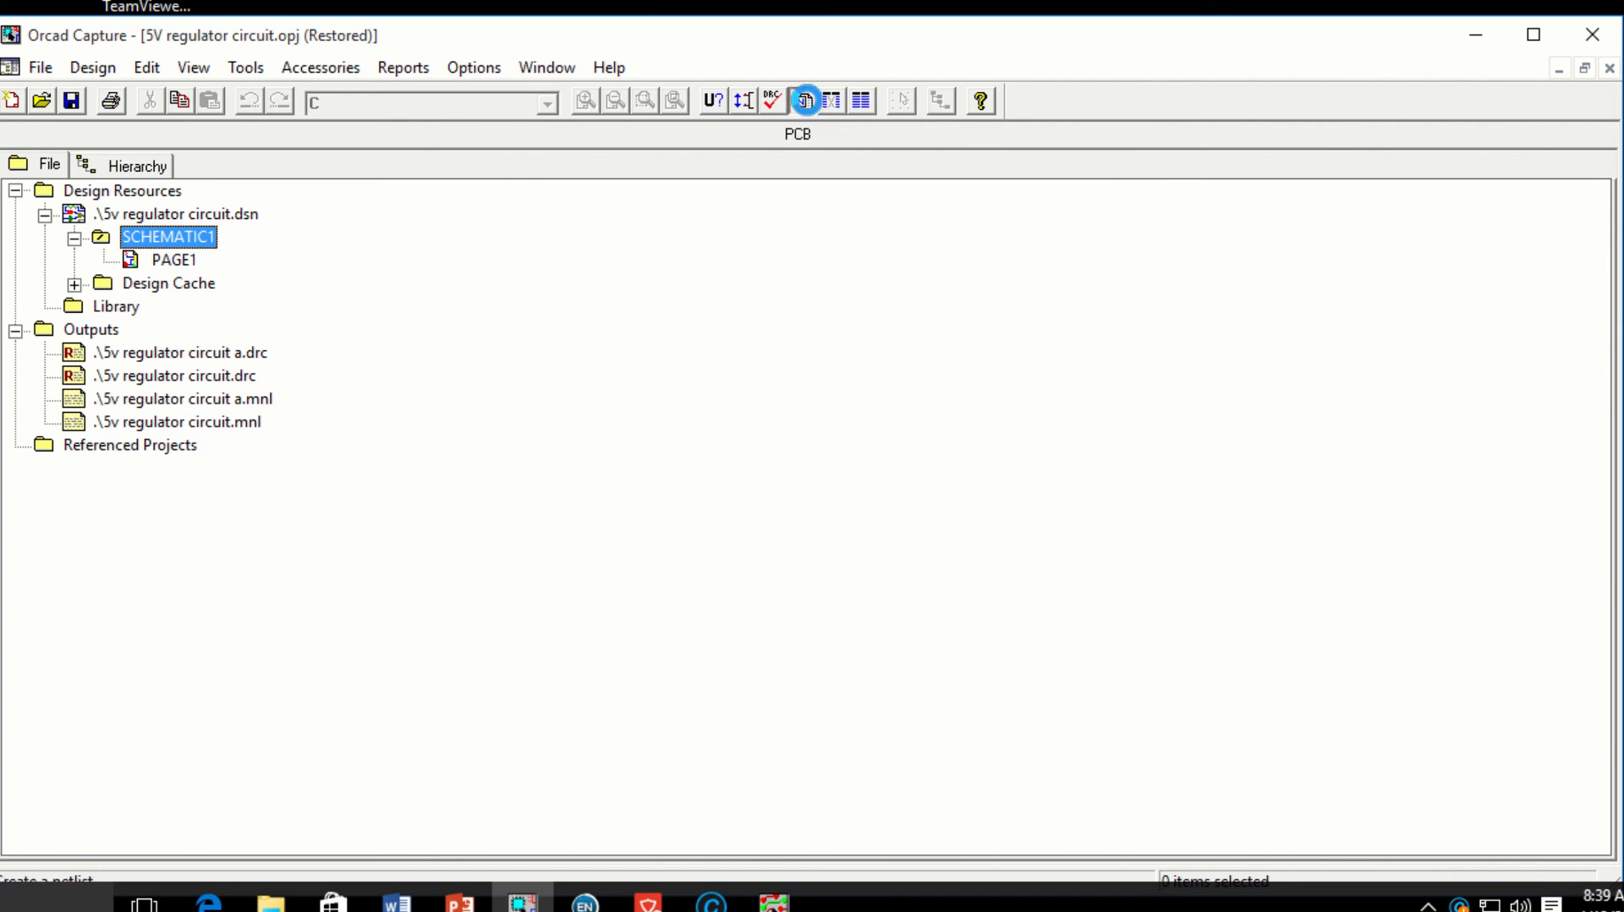
Step: Open Create Netlist with Layout options in millimeters, targeting 5V REGULATOR CIRCUIT A.MNL
{"action": "left_click", "coordinate": [805, 100]}
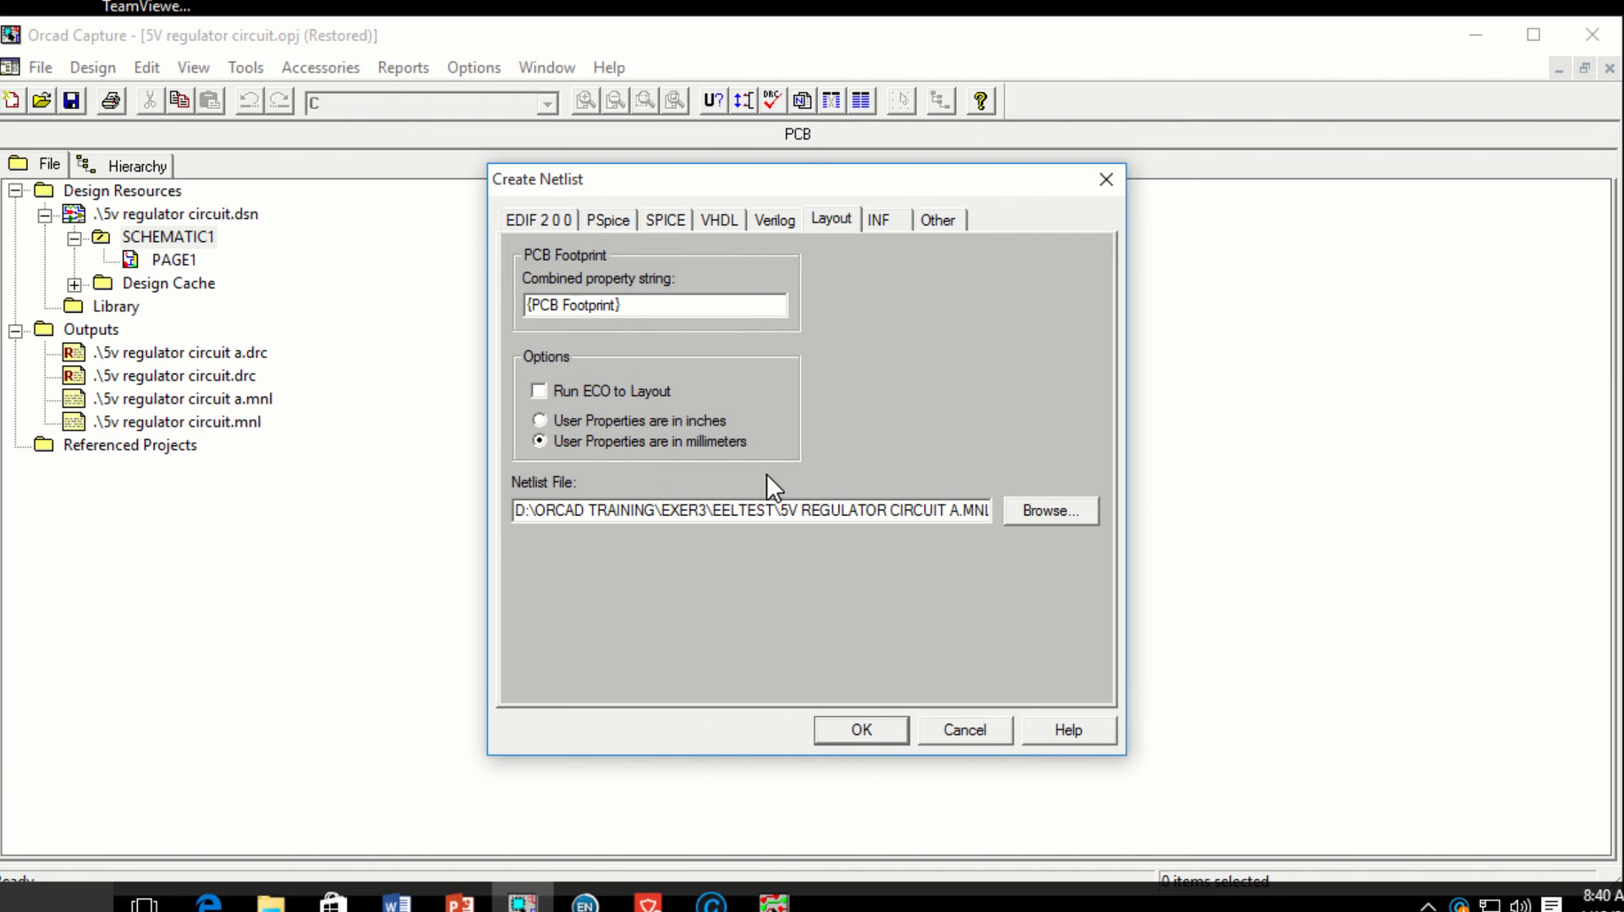
Step: Create the Layout netlist 5V REGULATOR CIRCUIT A.MNL and locate it beside the A.DRC report under Outputs
{"action": "left_click", "coordinate": [954, 509]}
{"action": "key", "text": "Right"}
{"action": "key", "text": "Right"}
{"action": "key", "text": "Right"}
{"action": "key", "text": "Right"}
{"action": "left_click", "coordinate": [846, 724]}
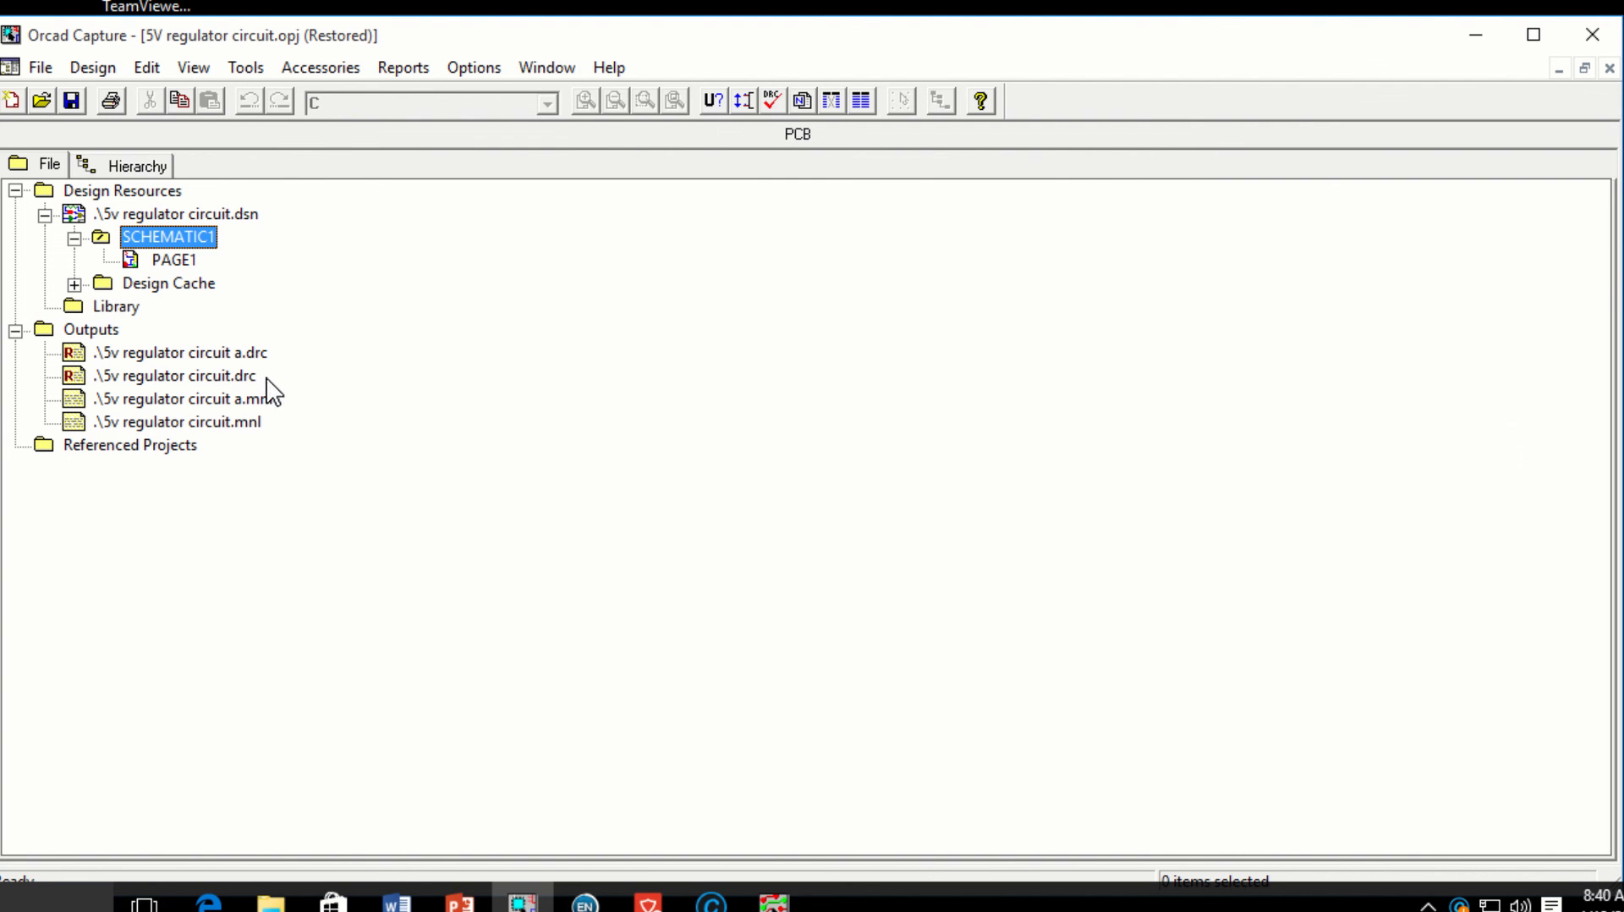
{"action": "left_click", "coordinate": [238, 358]}
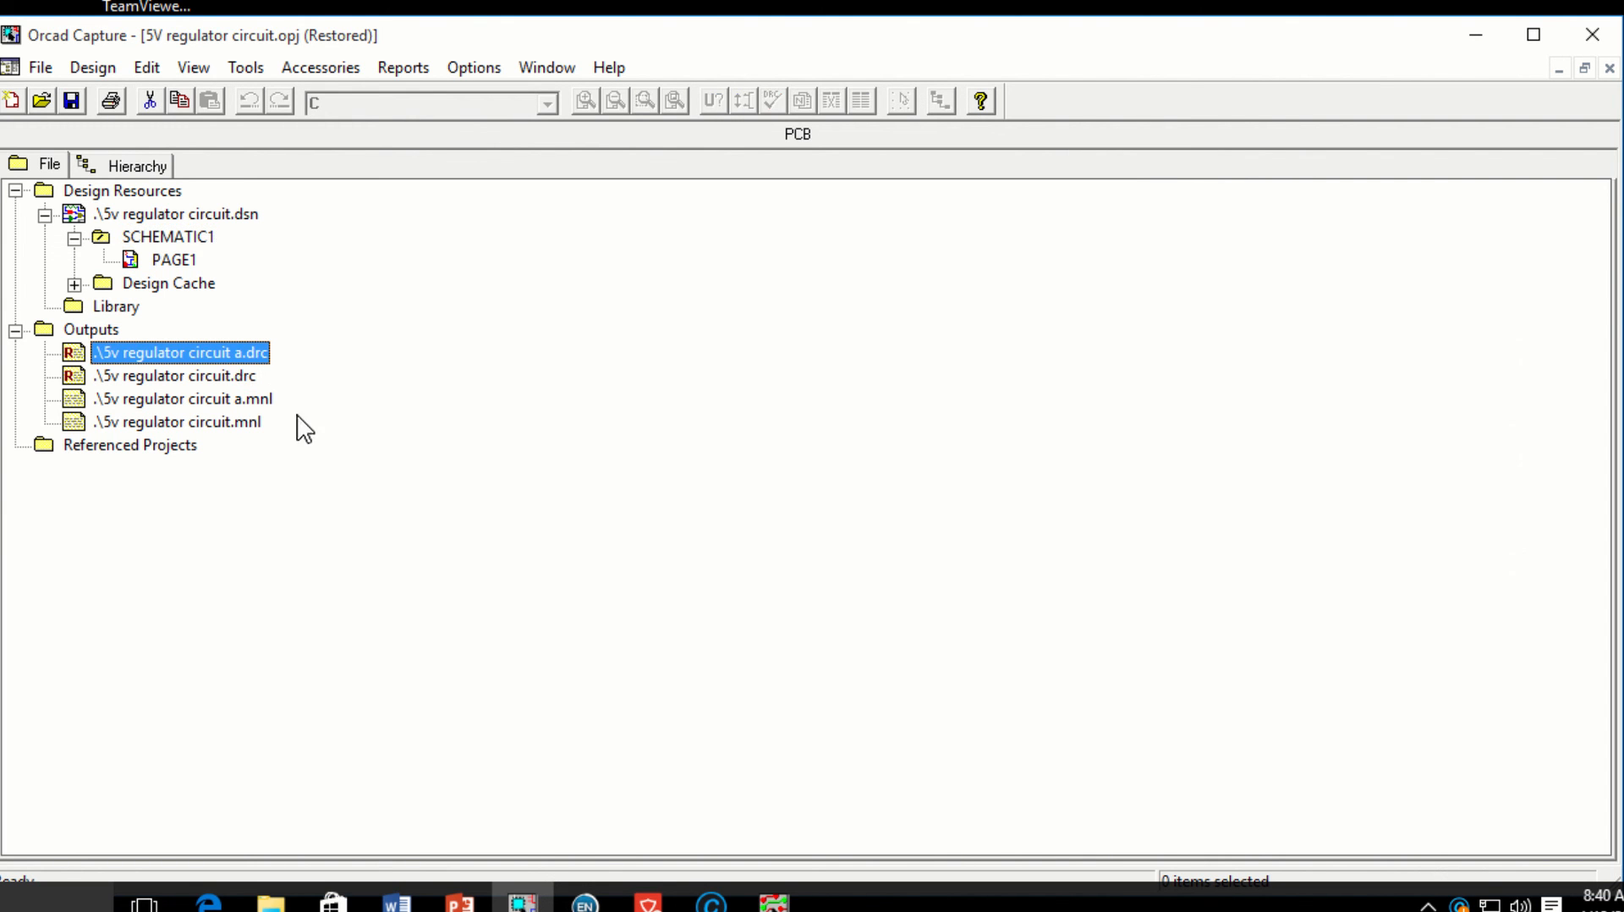
{"action": "left_click", "coordinate": [251, 404], "text": "ctrl"}
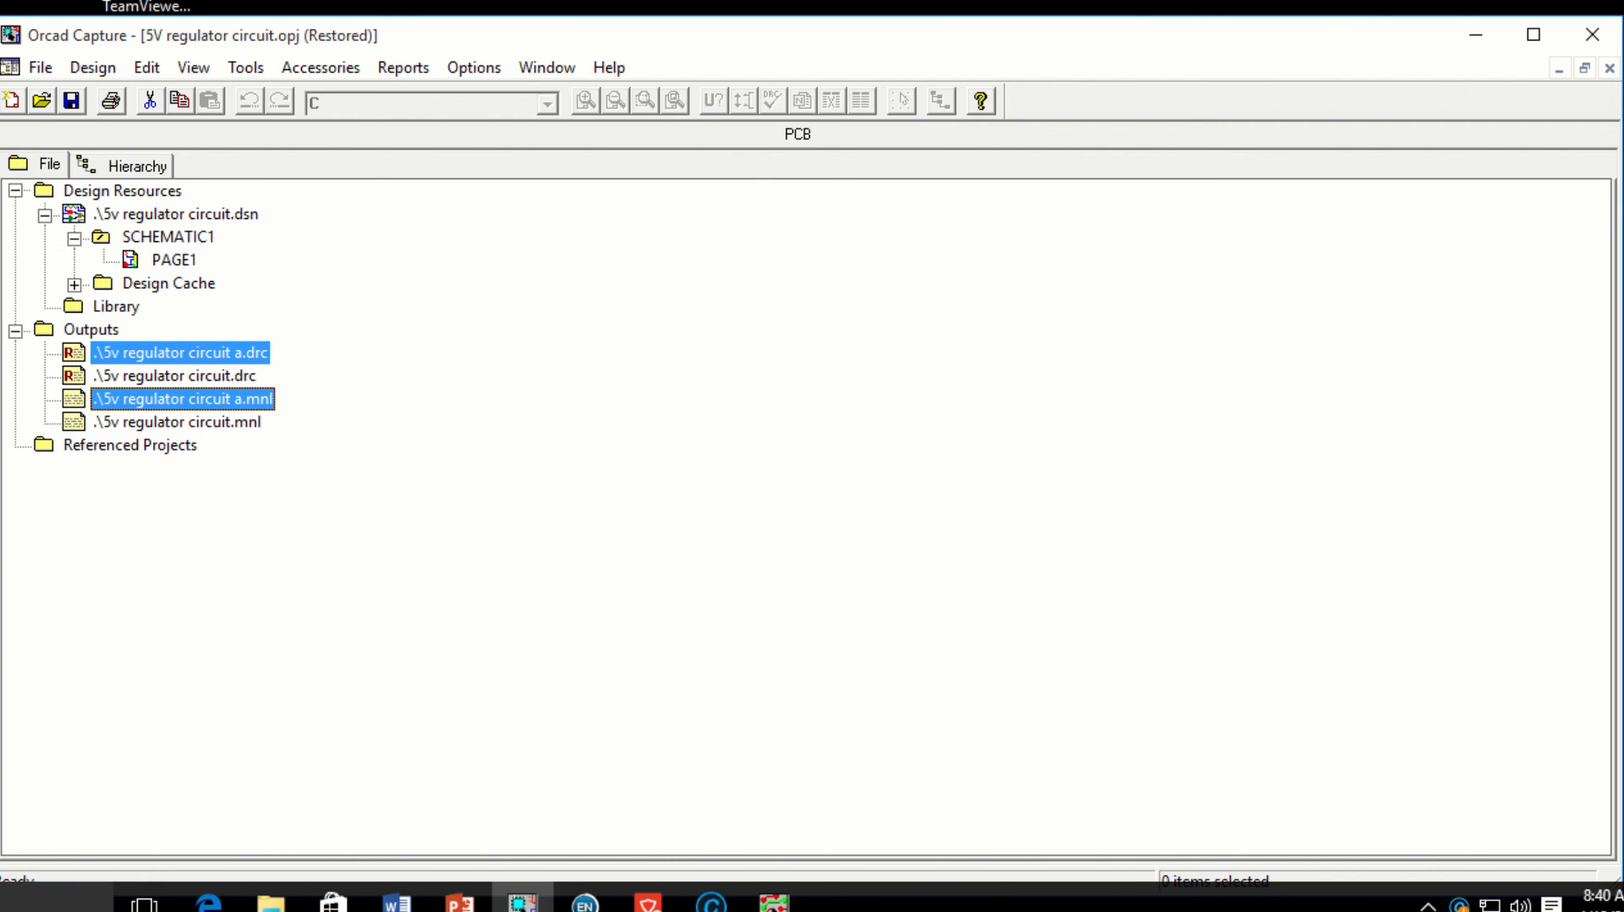
Step: Show the Session Log and highlight its Create Netlist messages
{"action": "left_click", "coordinate": [460, 64]}
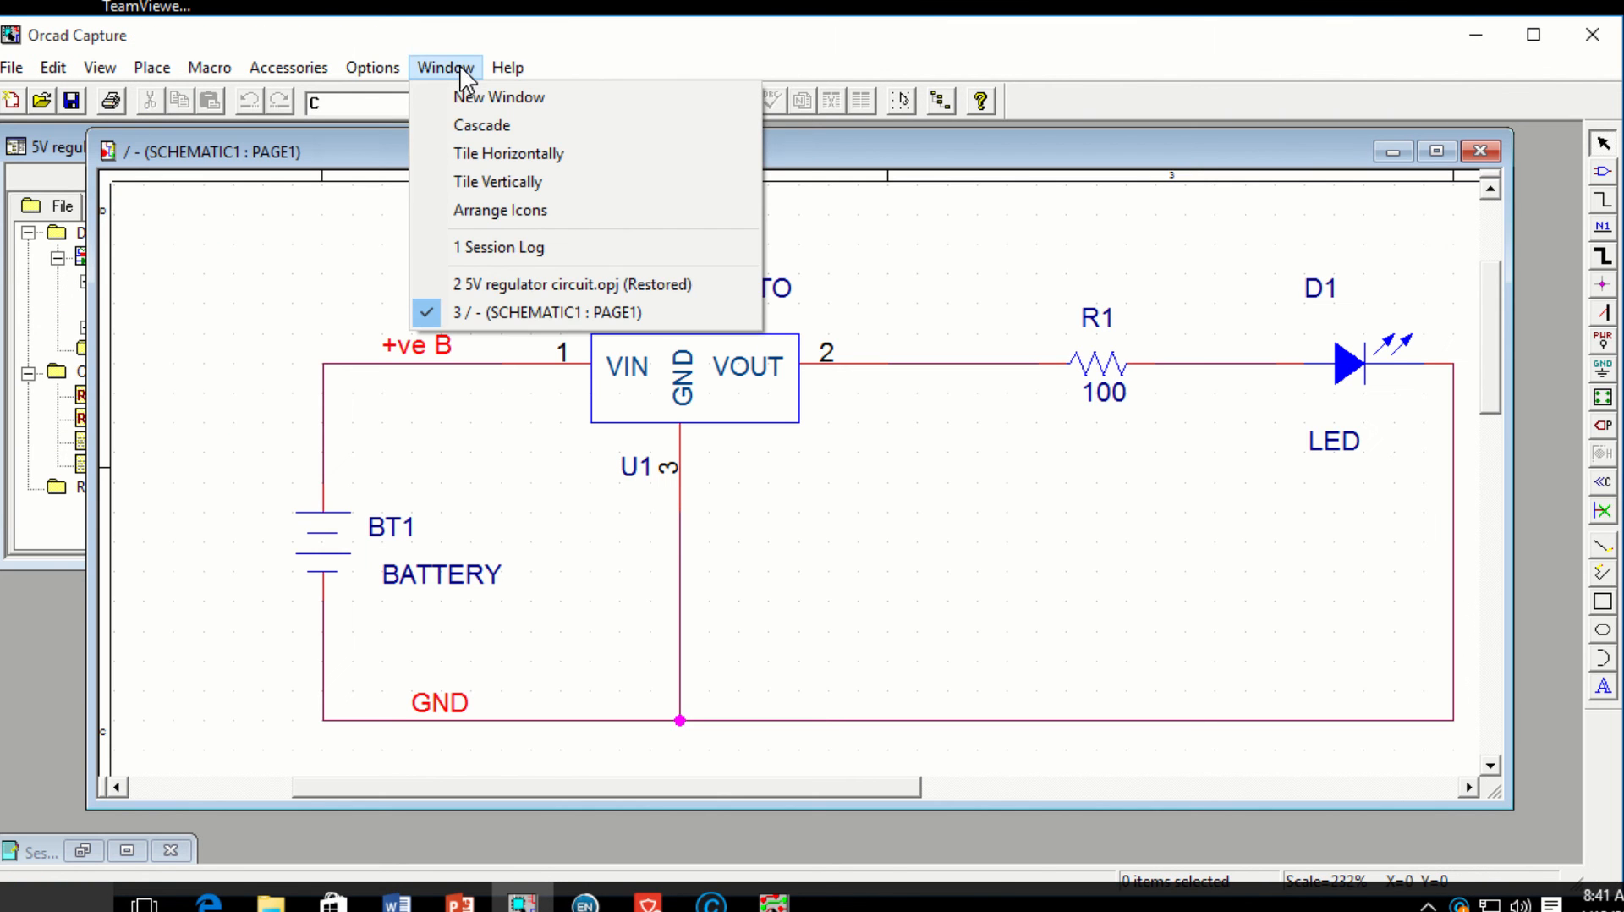
{"action": "left_click", "coordinate": [504, 249]}
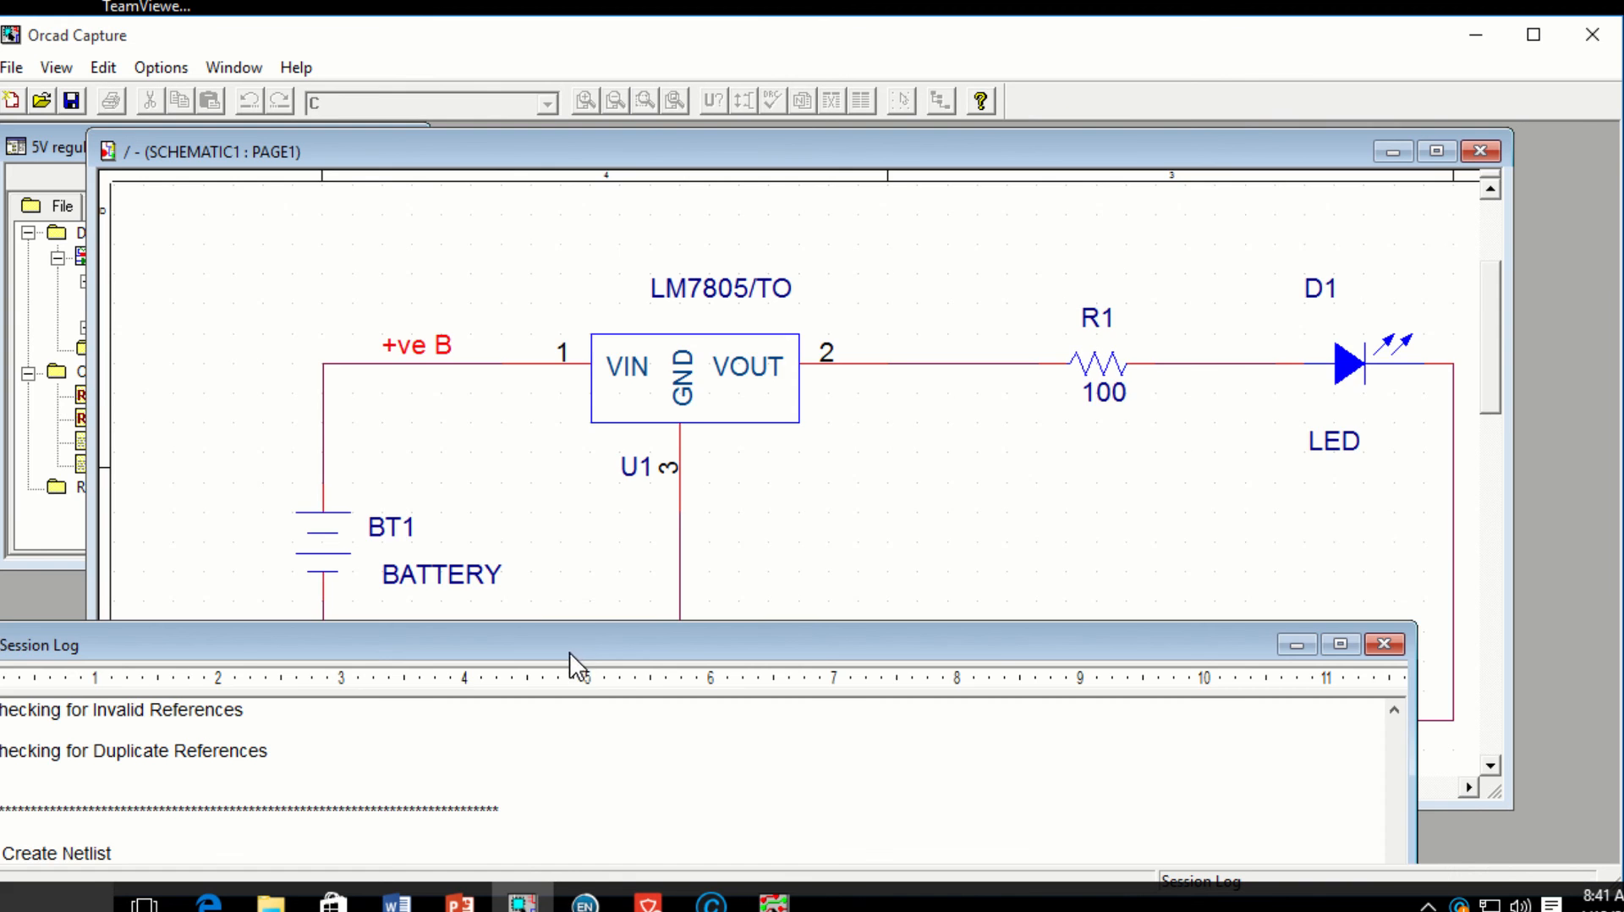
{"action": "left_click_drag", "start_coordinate": [570, 656], "coordinate": [721, 191]}
{"action": "left_click_drag", "start_coordinate": [454, 526], "coordinate": [124, 475]}
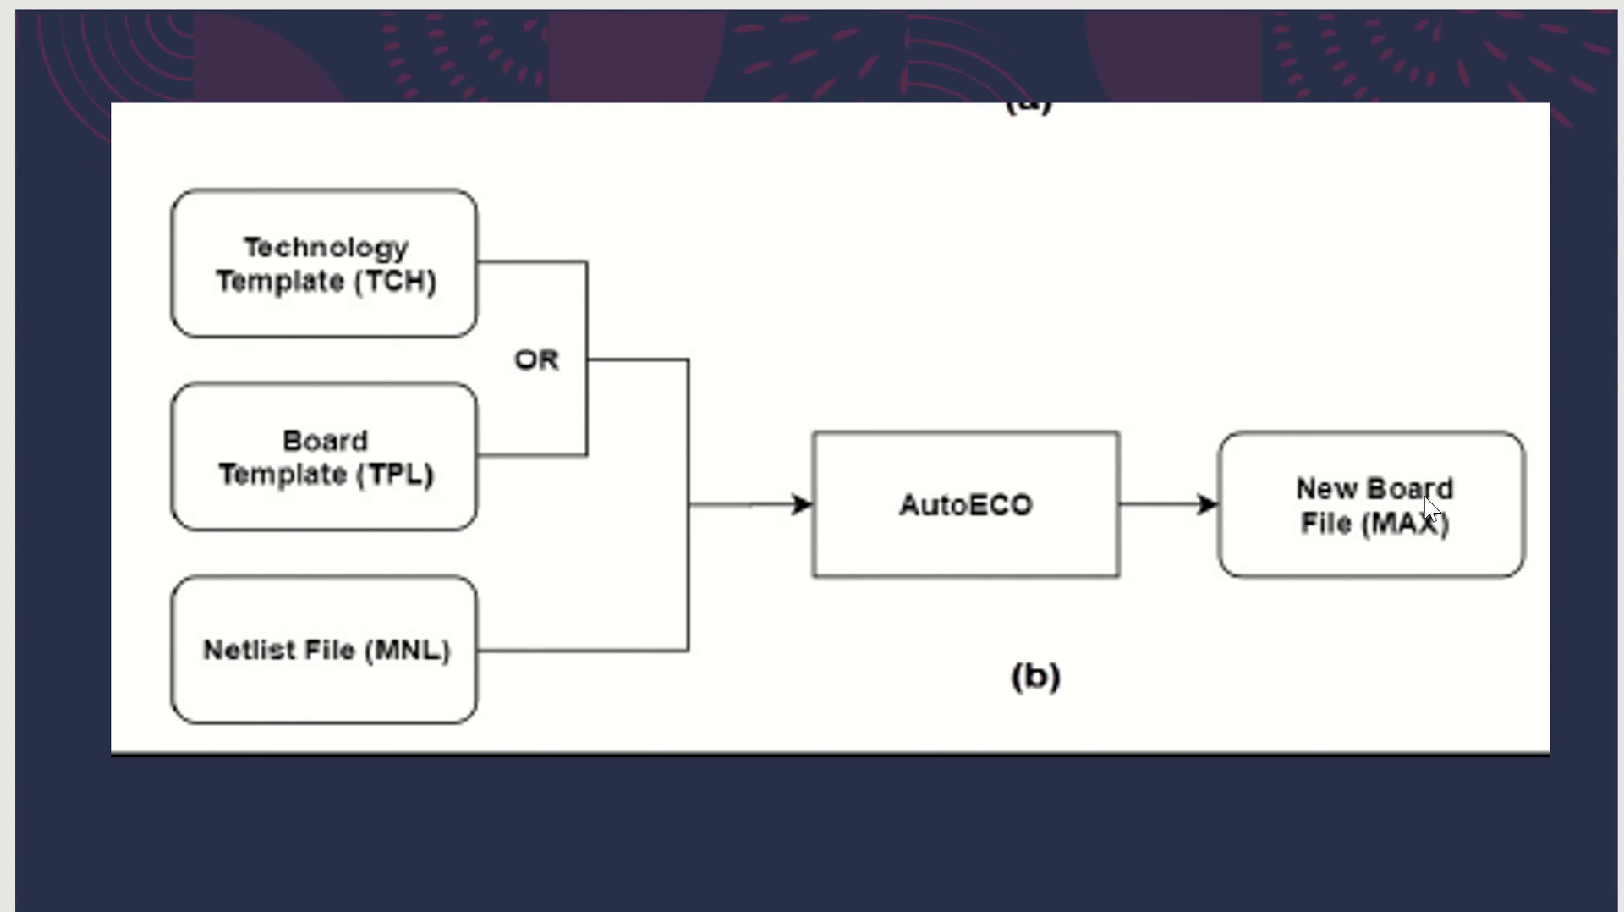
Step: Advance to the slide listing the six numbered board-creation steps
{"action": "key", "text": "Right"}
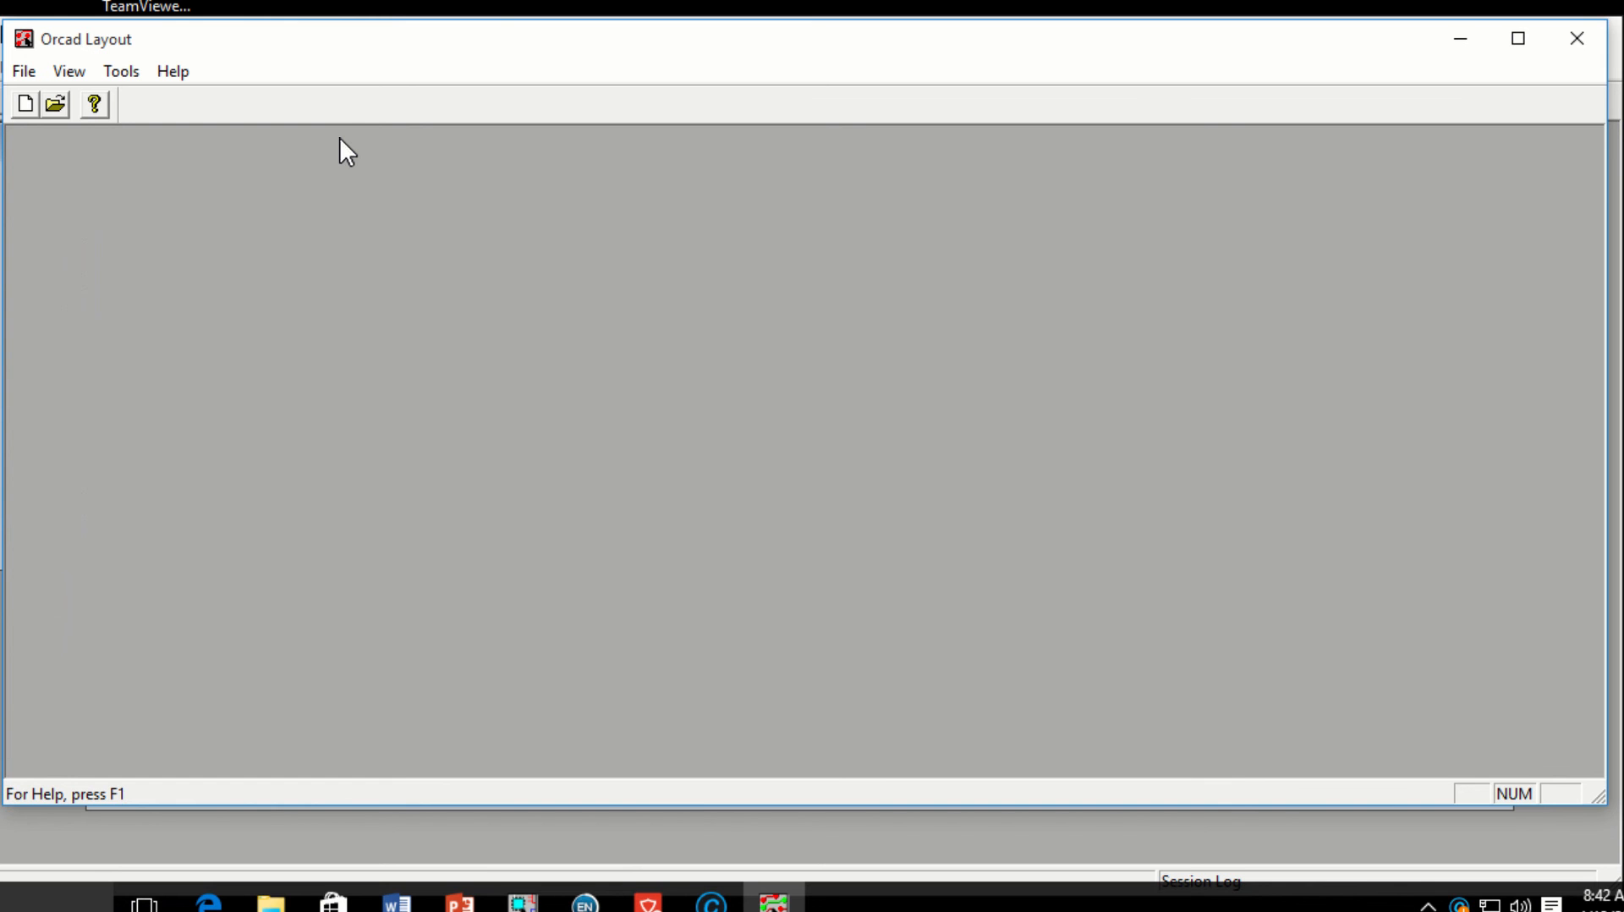
Step: Start a new board and enter METRIC as the template from C:\Program Files\Orcad\Layout_Plus\Data
{"action": "left_click", "coordinate": [25, 72]}
{"action": "left_click", "coordinate": [59, 102]}
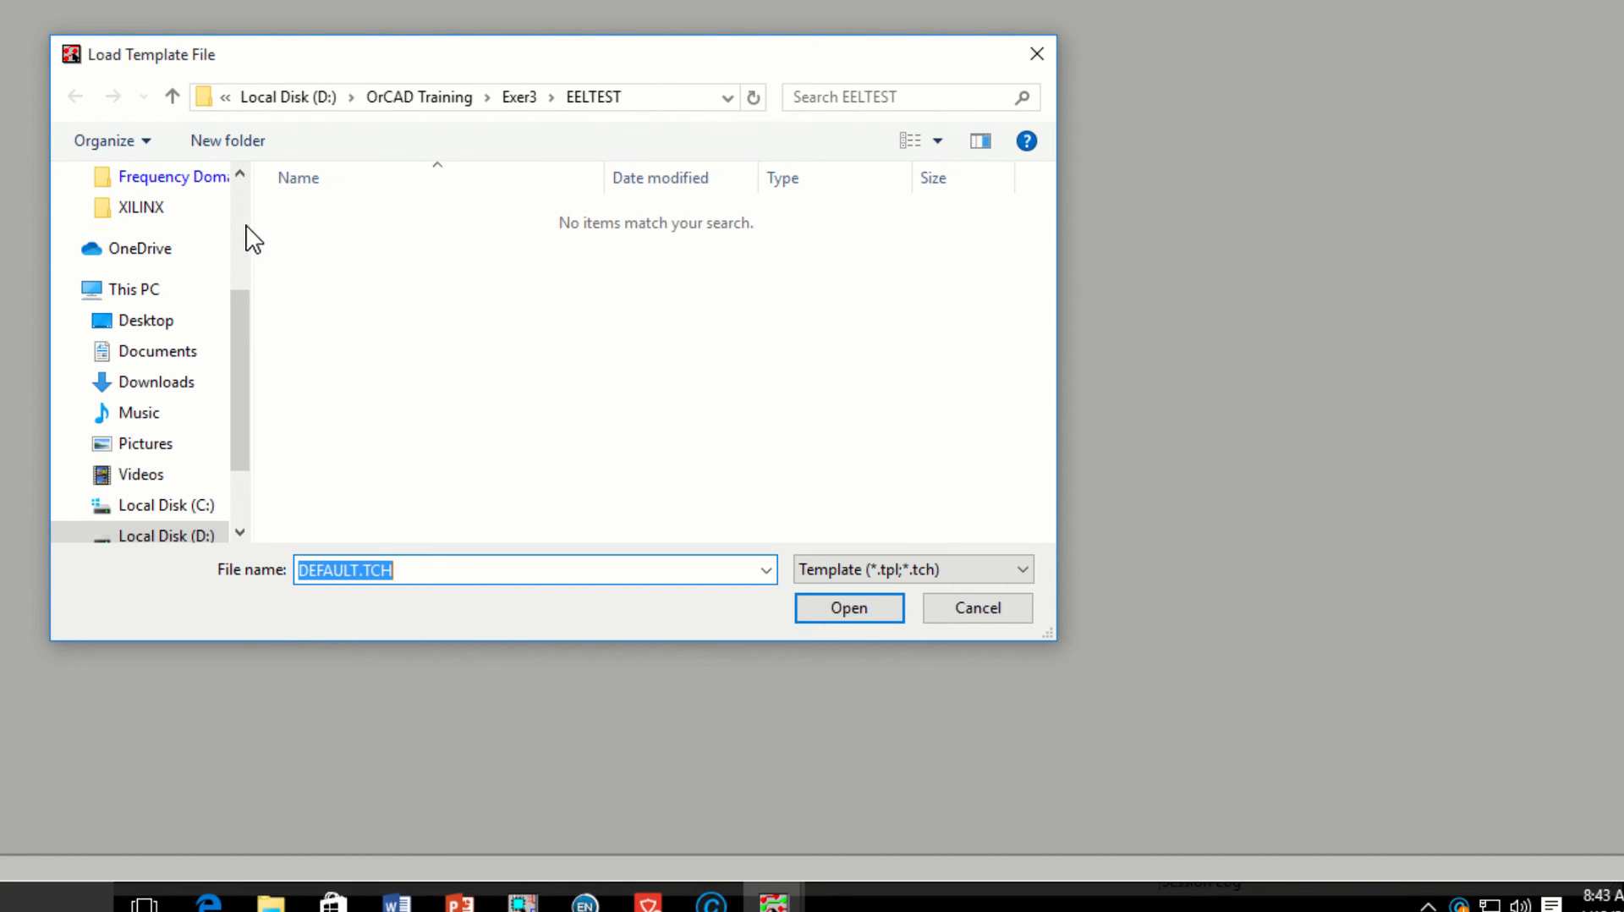
{"action": "left_click", "coordinate": [207, 506]}
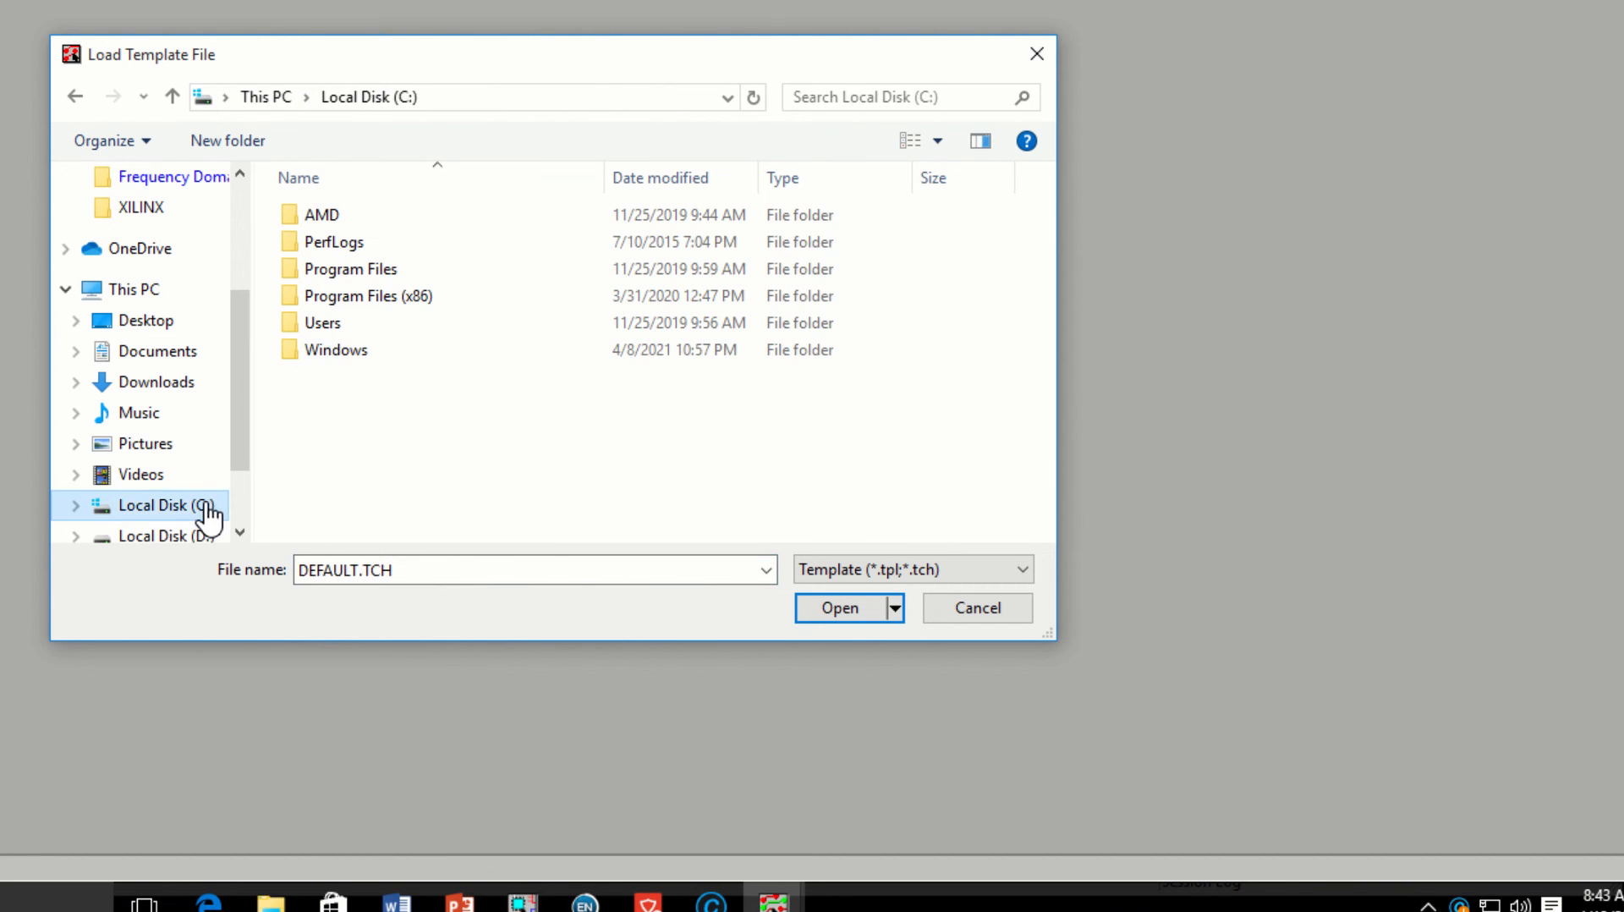
{"action": "double_click", "coordinate": [388, 270]}
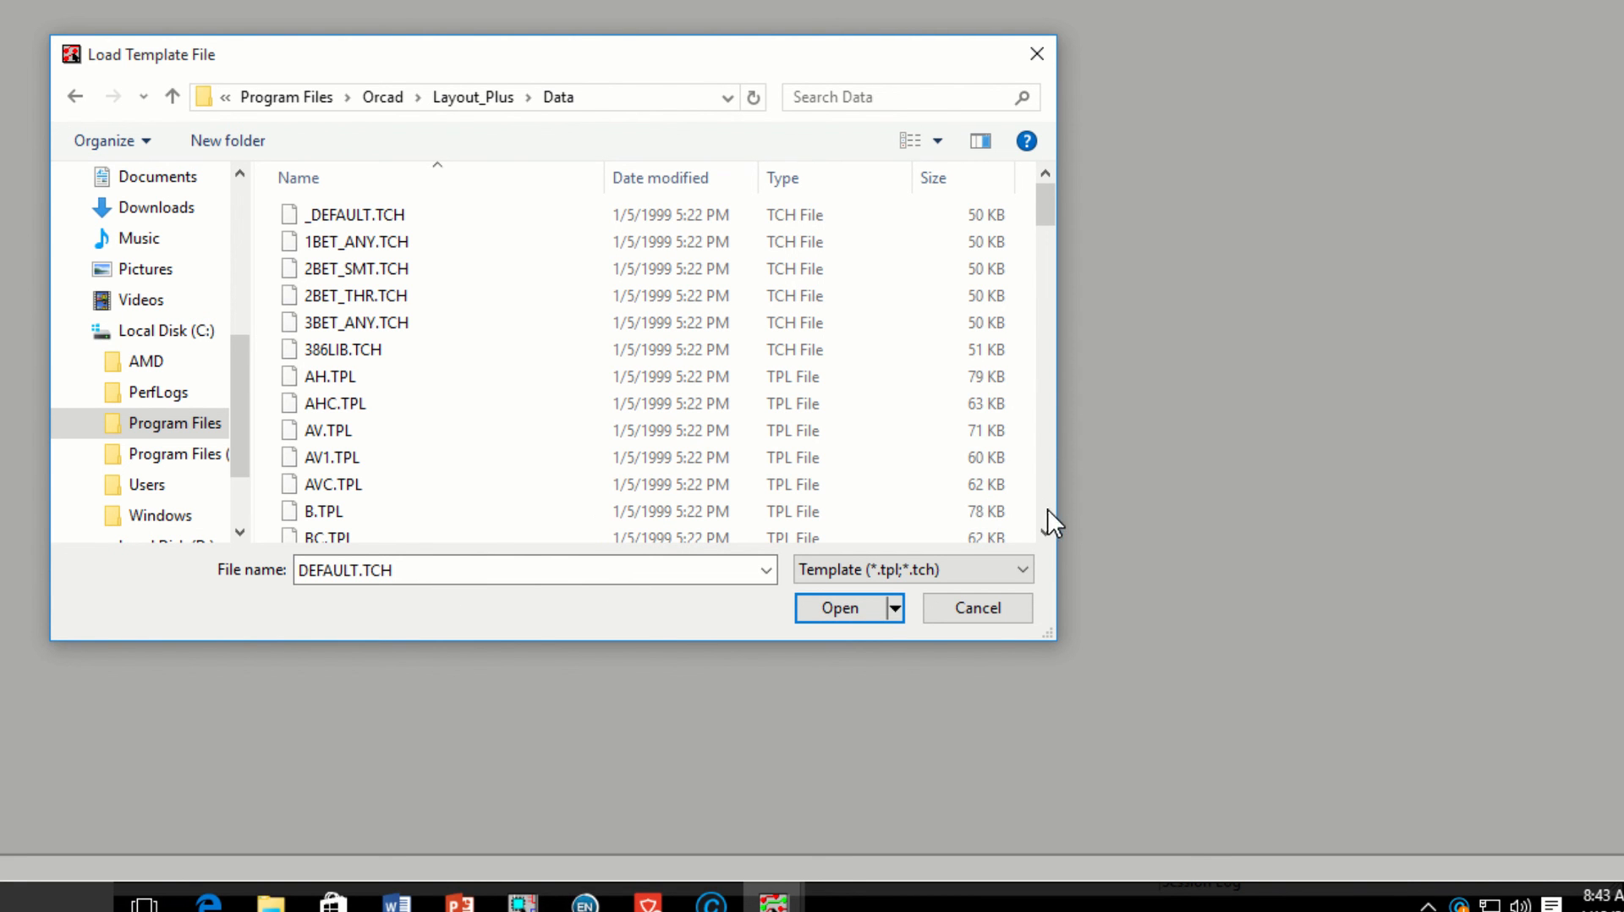
{"action": "left_click", "coordinate": [356, 573]}
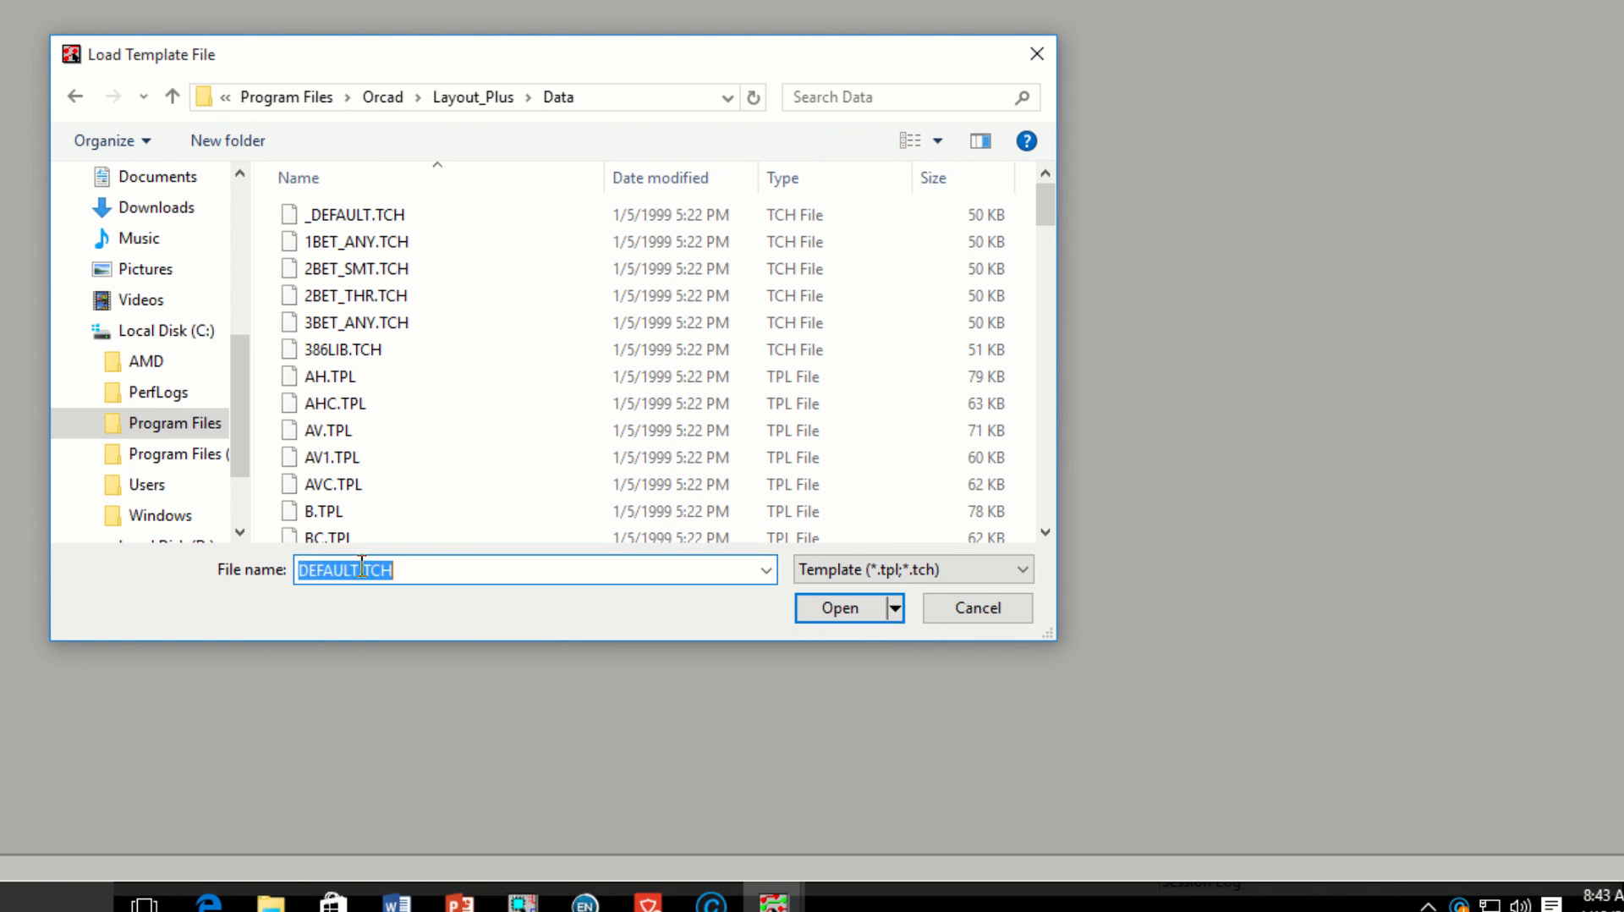
{"action": "left_click", "coordinate": [360, 569]}
{"action": "type", "text": "METRIC"}
Step: Load METRIC.TCH and the A.MNL netlist, saving over 5V REGULATOR CIRCUIT A.MAX
{"action": "left_click", "coordinate": [844, 608]}
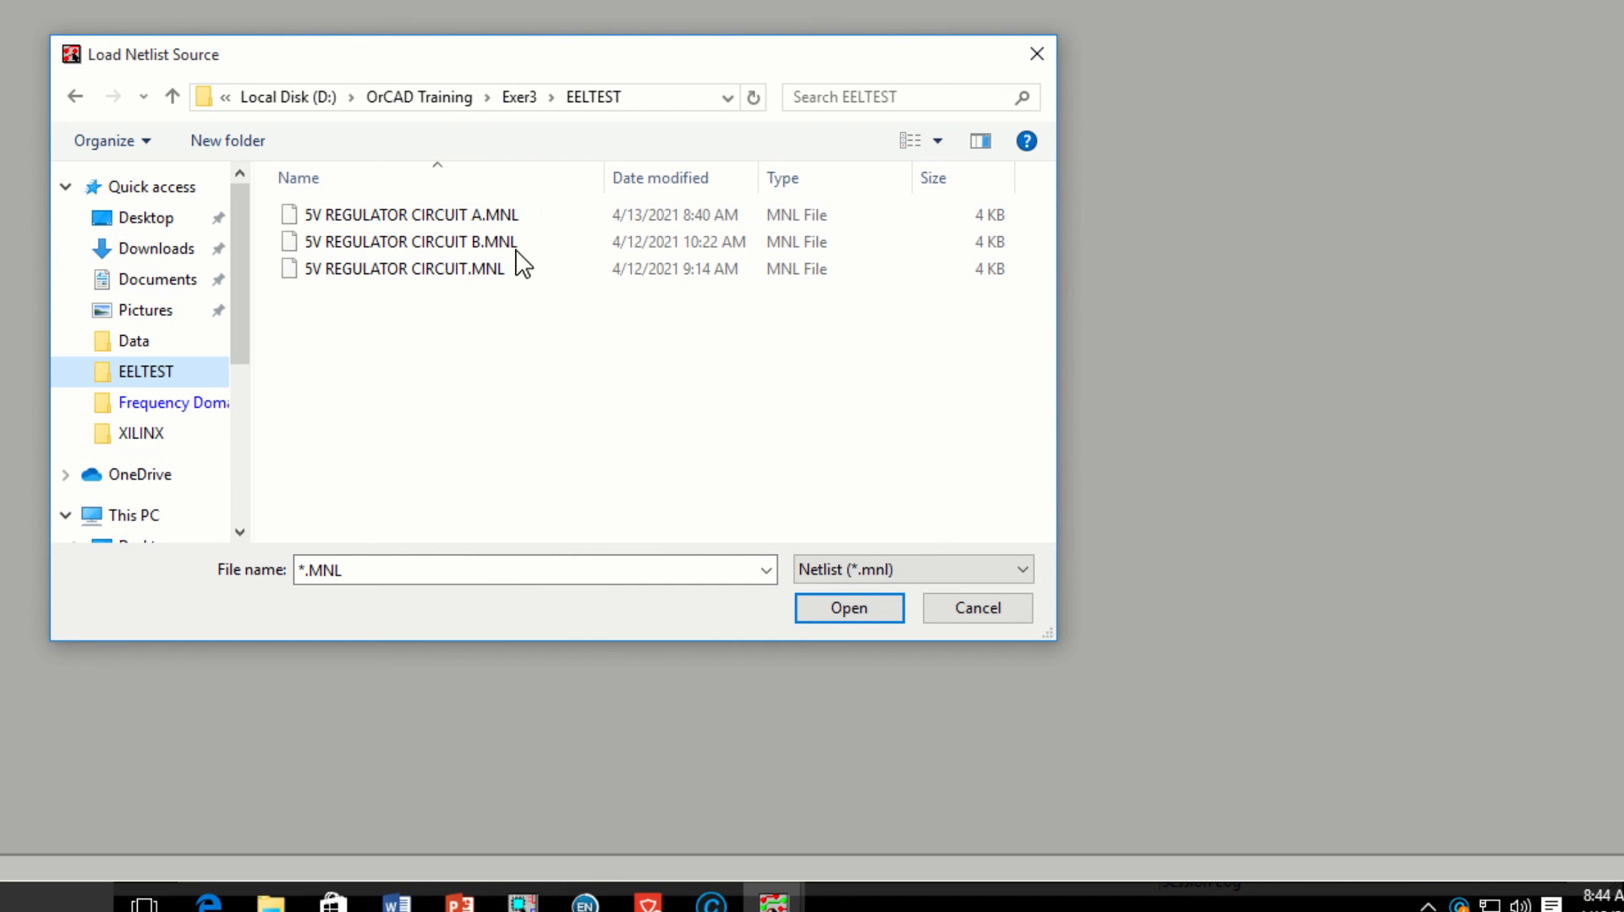
{"action": "left_click", "coordinate": [506, 216]}
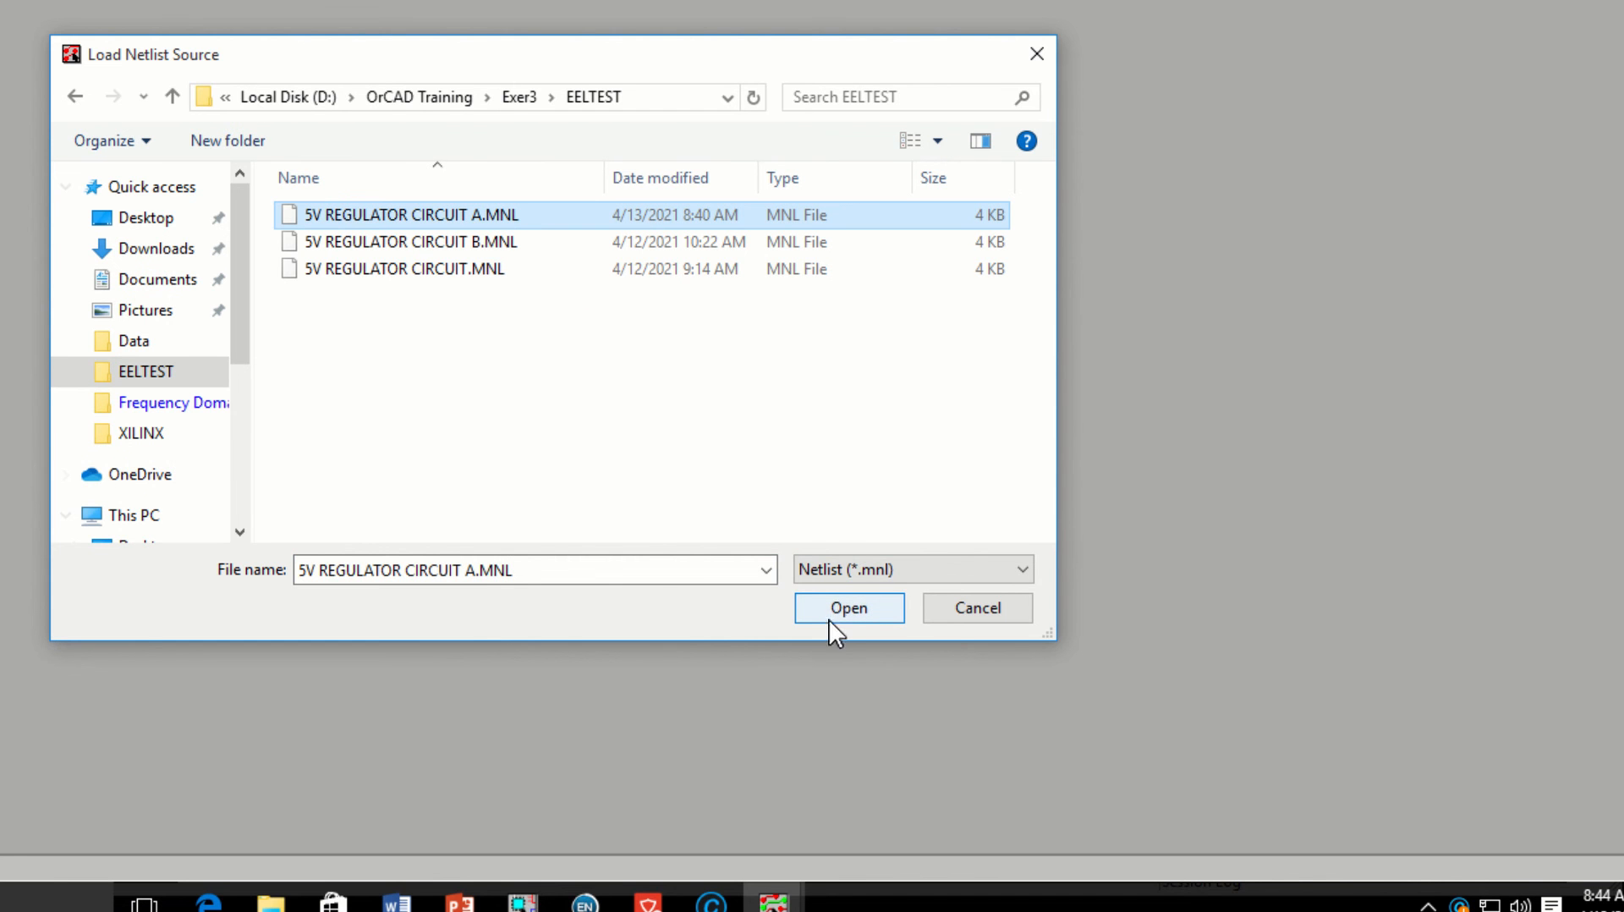
{"action": "left_click", "coordinate": [835, 605]}
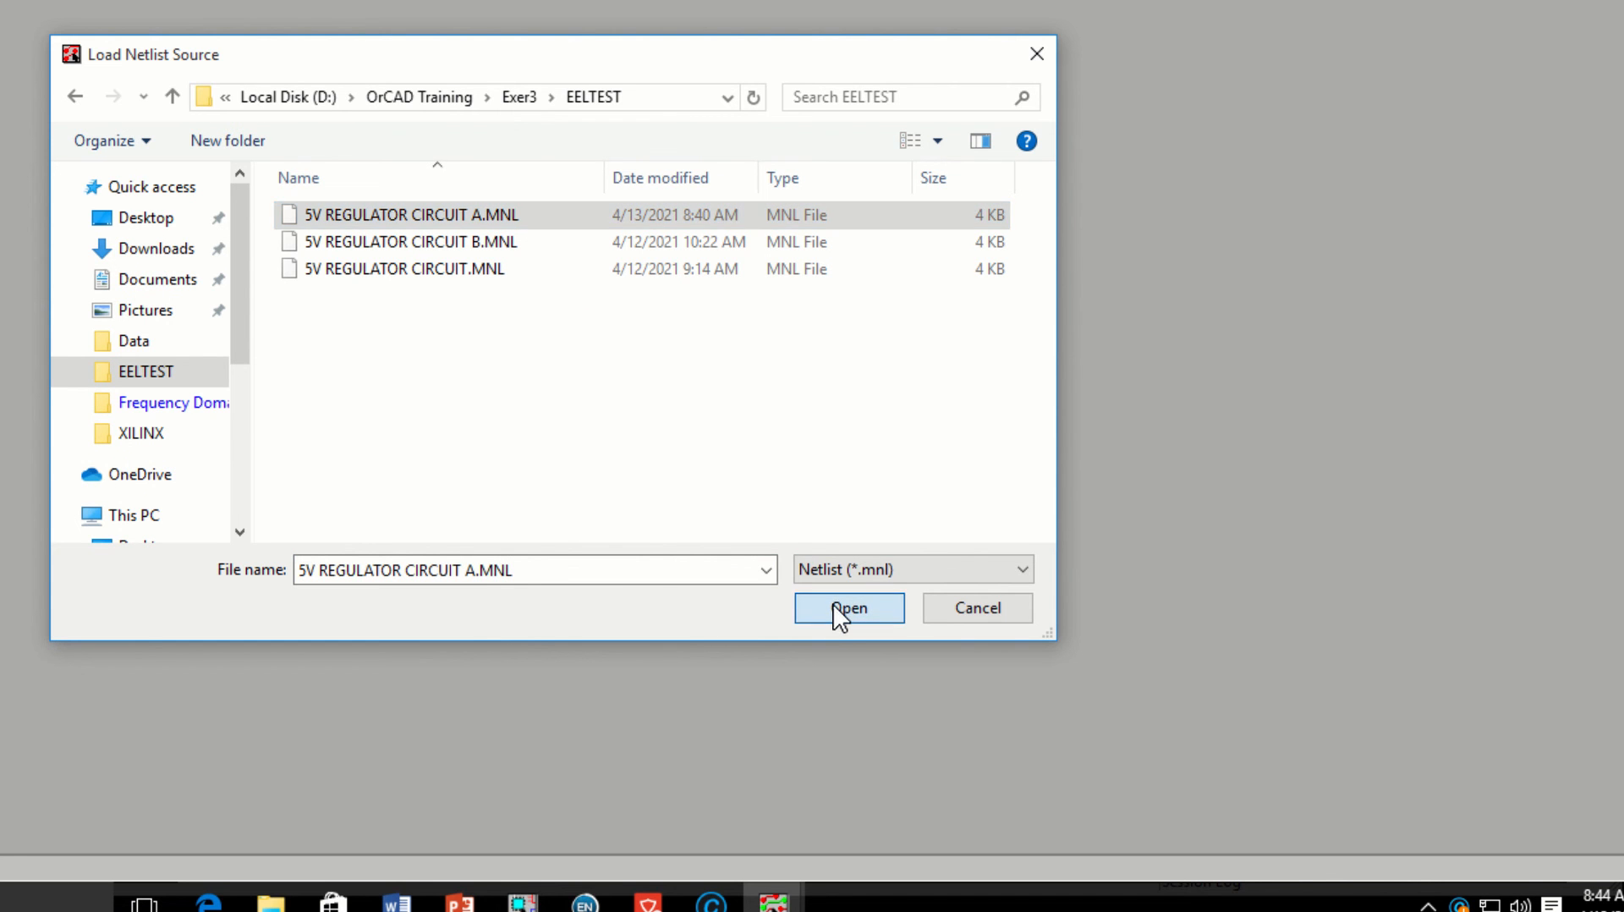
{"action": "left_click_drag", "start_coordinate": [0, 0], "coordinate": [475, 74]}
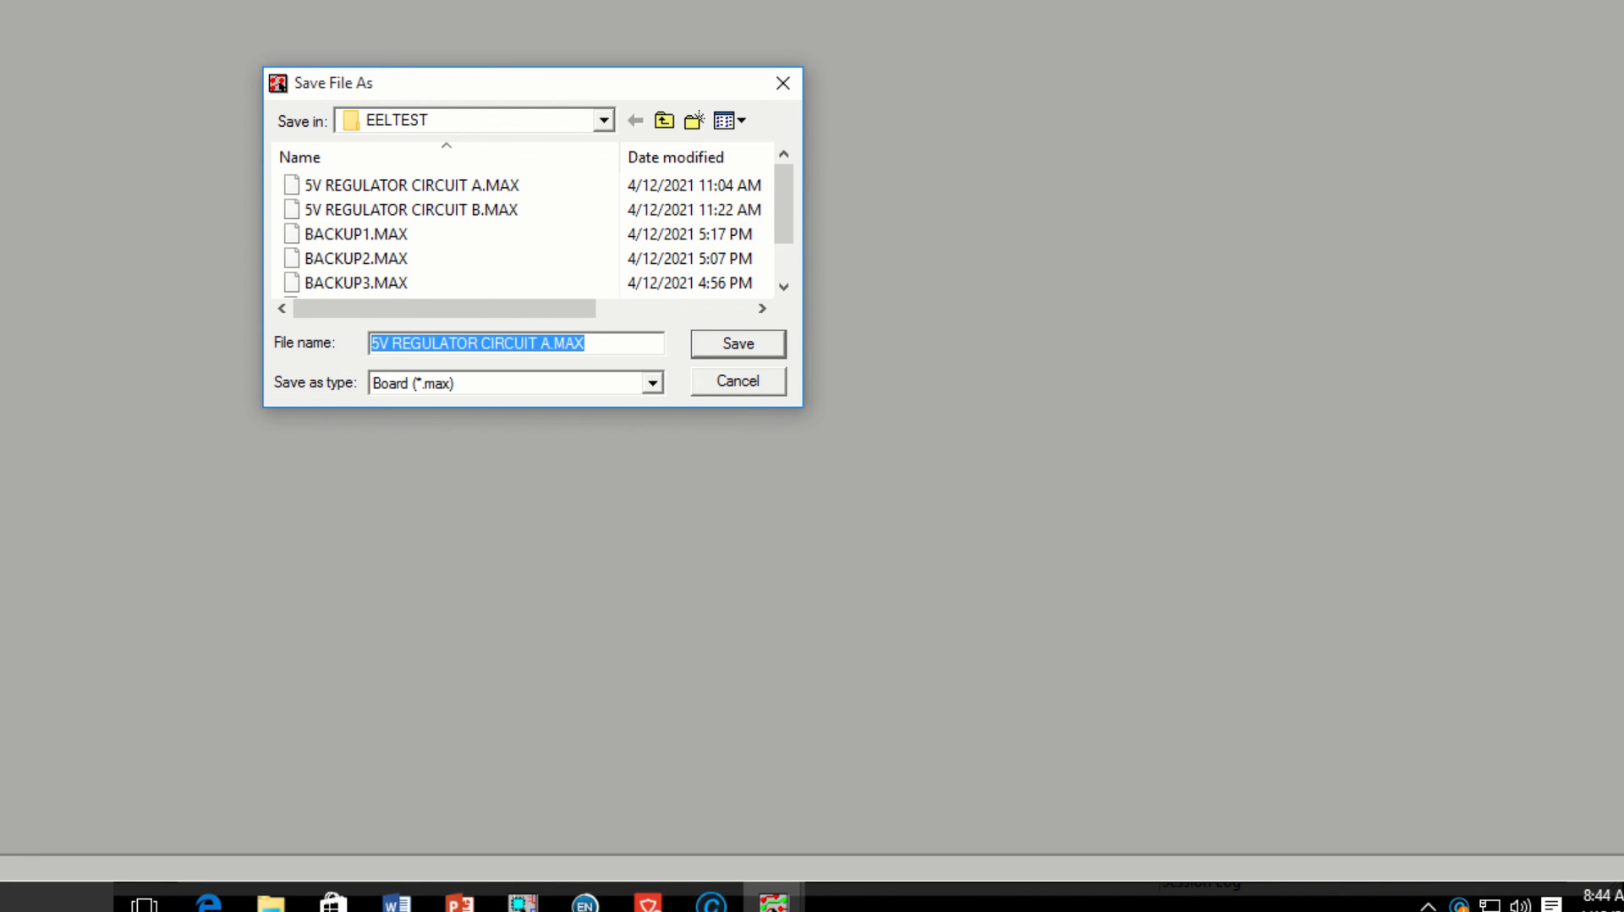
{"action": "left_click", "coordinate": [748, 344]}
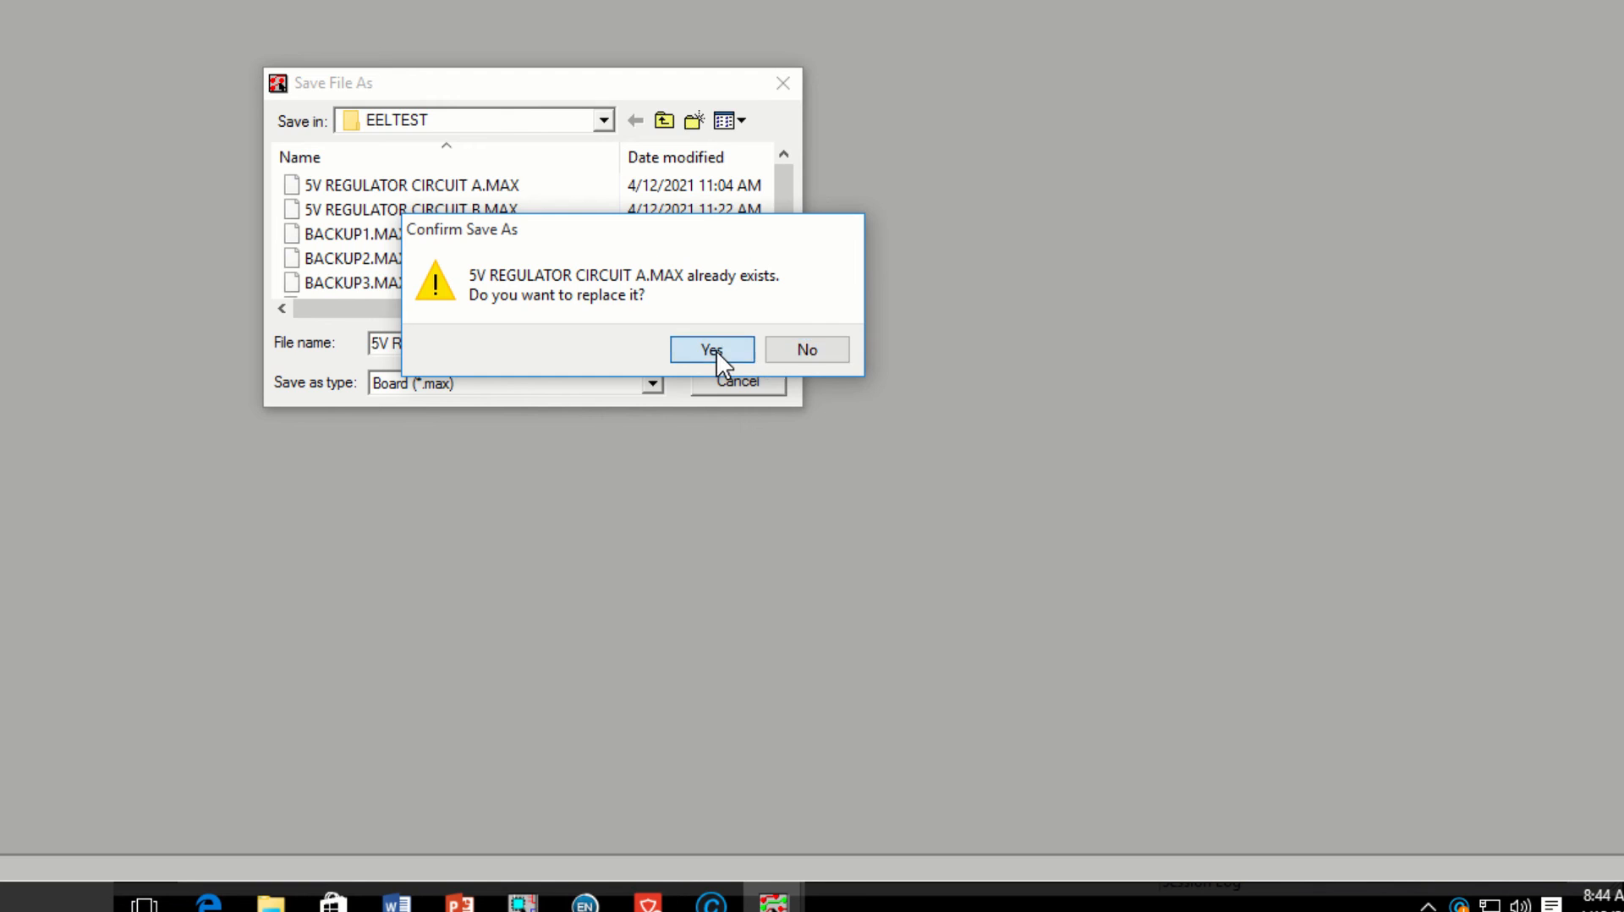
{"action": "left_click", "coordinate": [712, 349]}
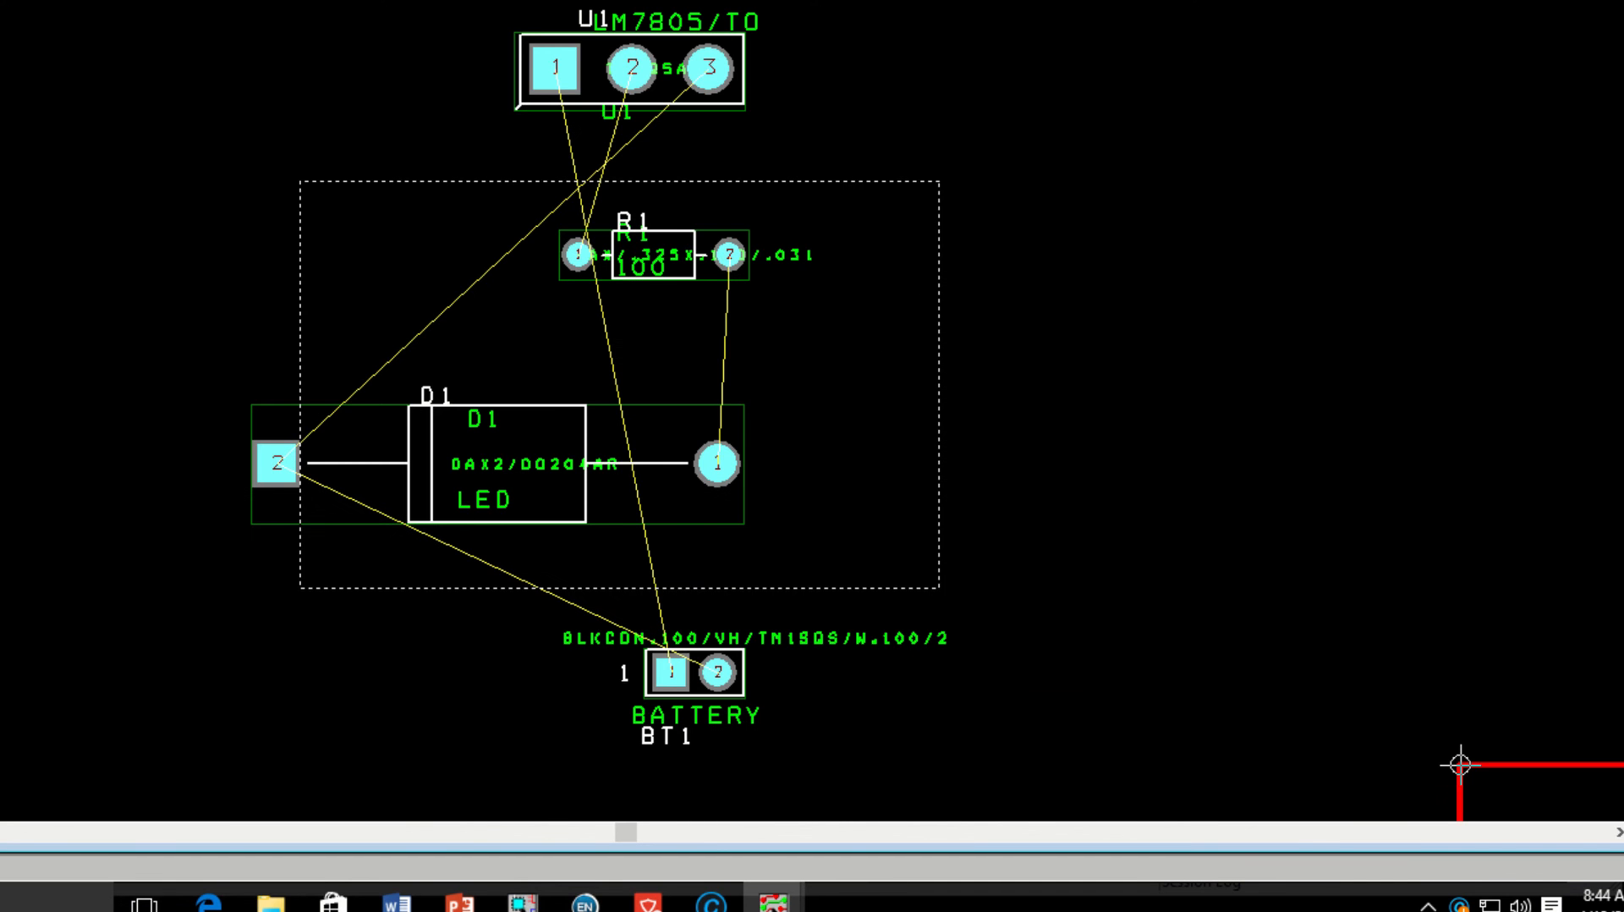